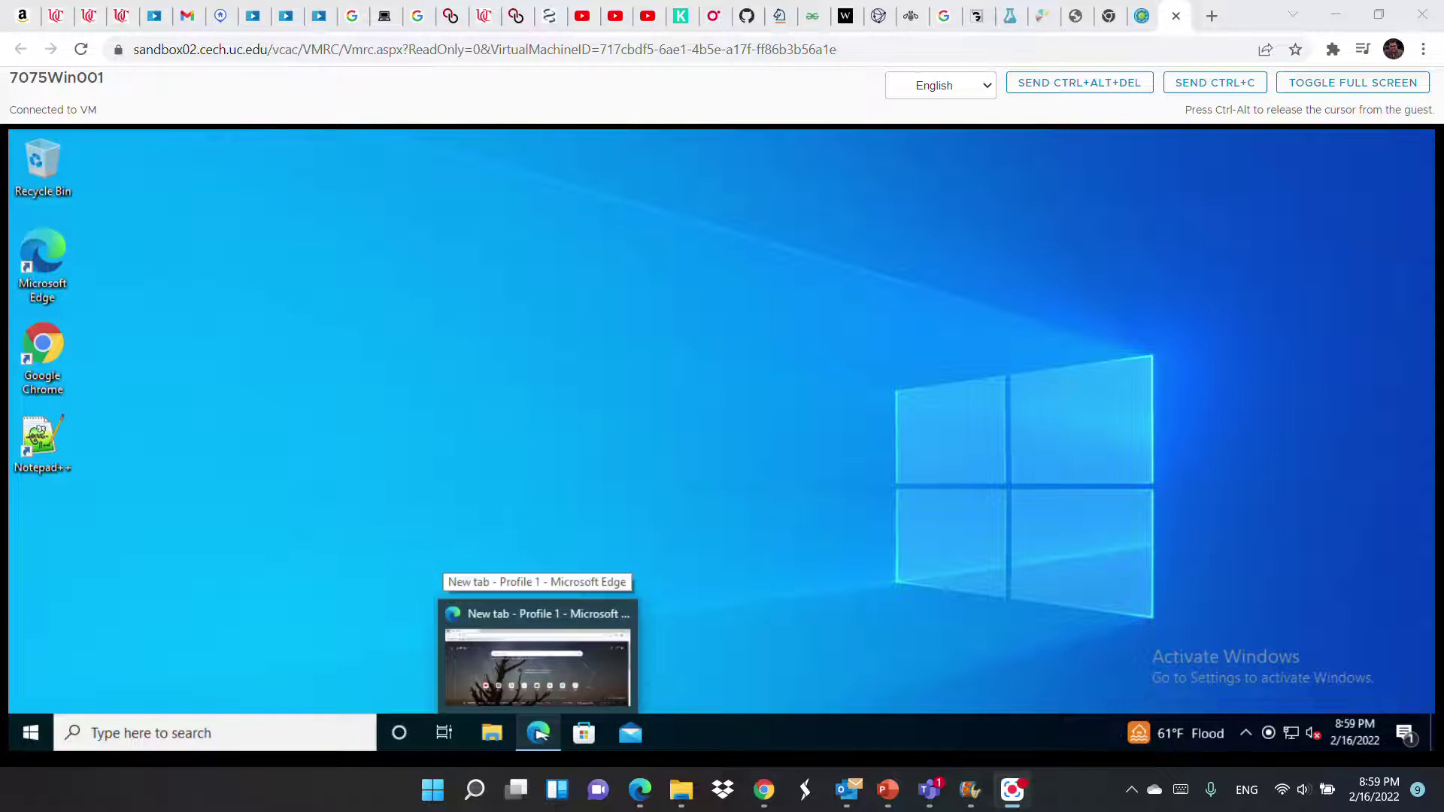
# Step: In the restored Edge window, go to google.com and search for 'anaconda distribution'
pyautogui.click(537, 666)
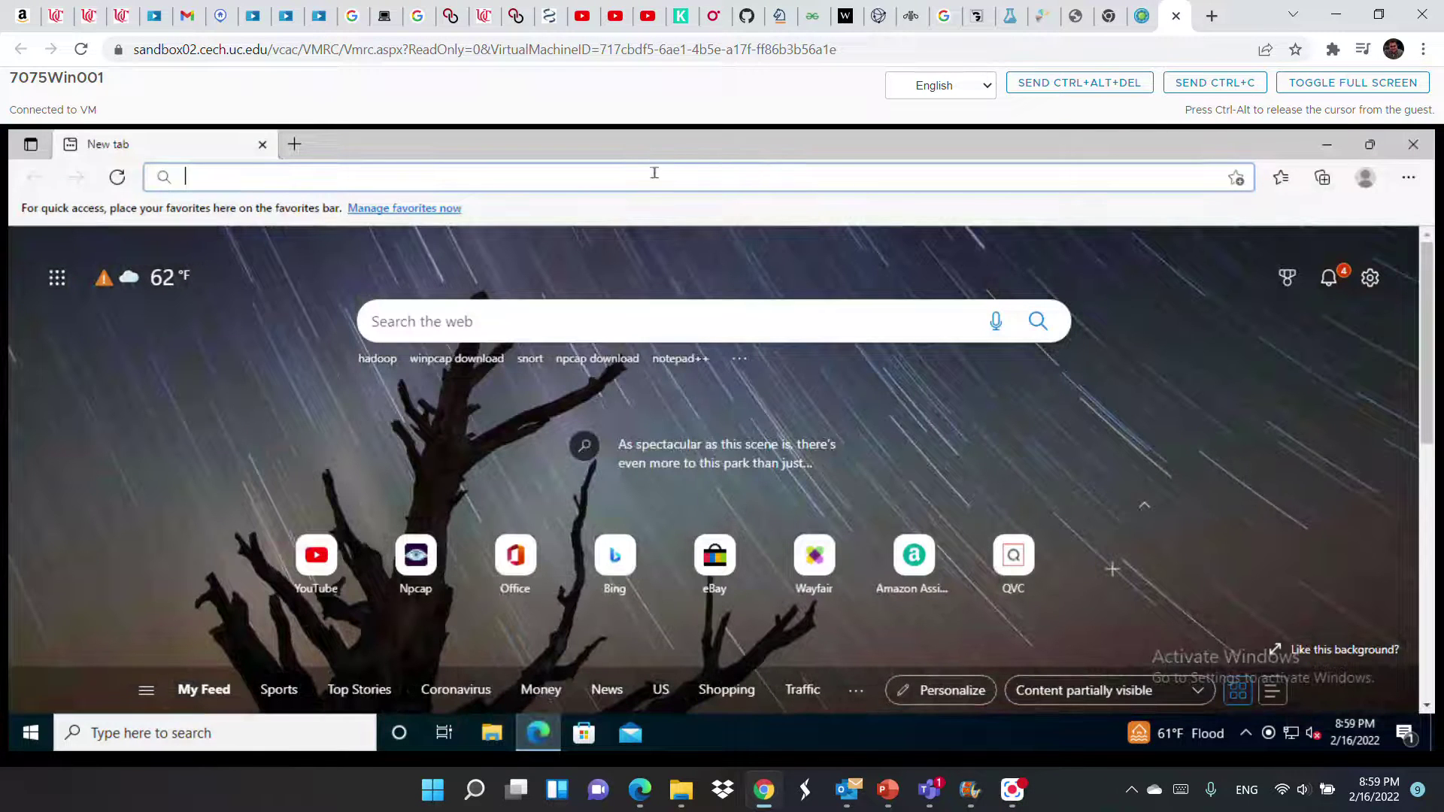
pyautogui.click(653, 176)
pyautogui.write('www.google.com')
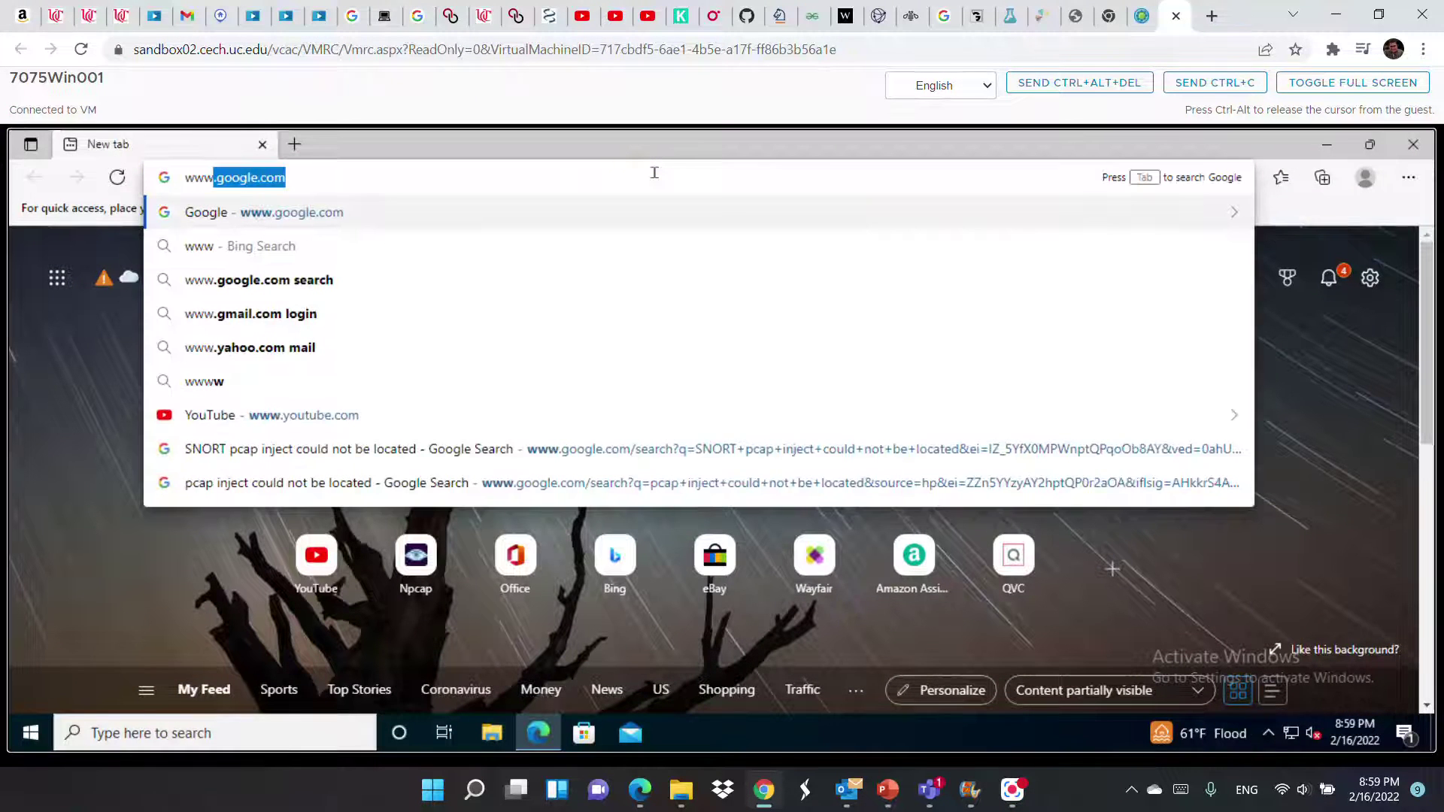
pyautogui.press('Return')
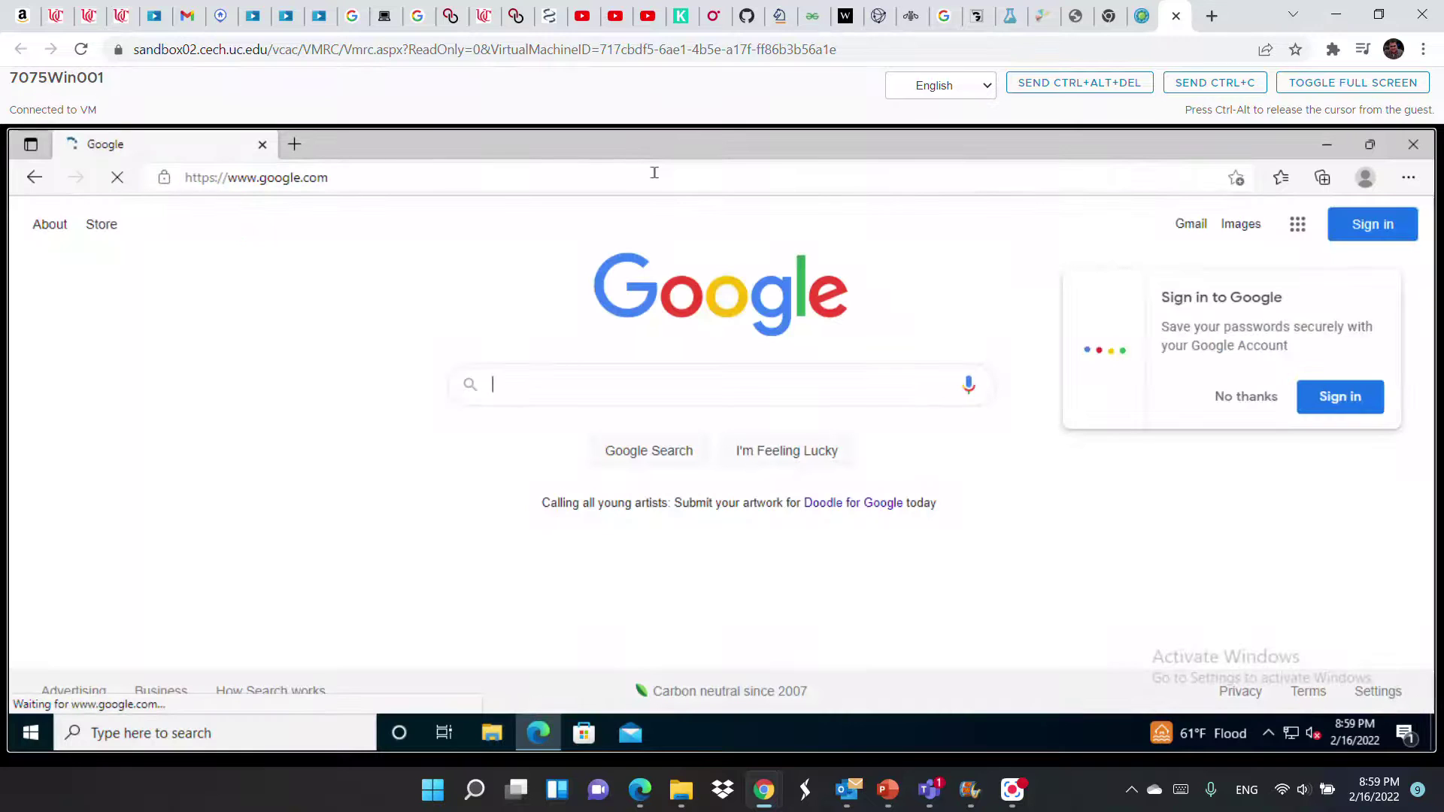
pyautogui.write('anacond')
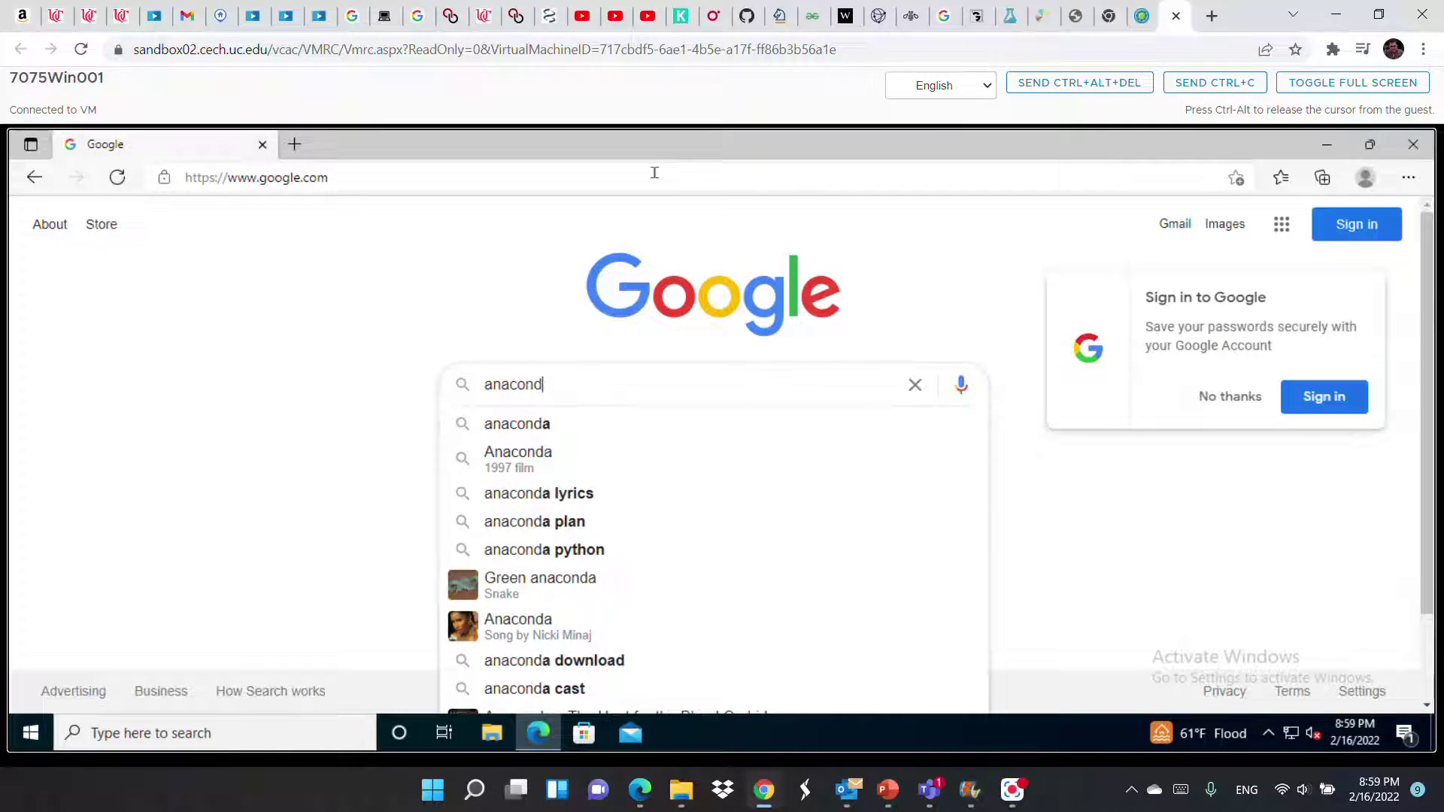
pyautogui.write('a ')
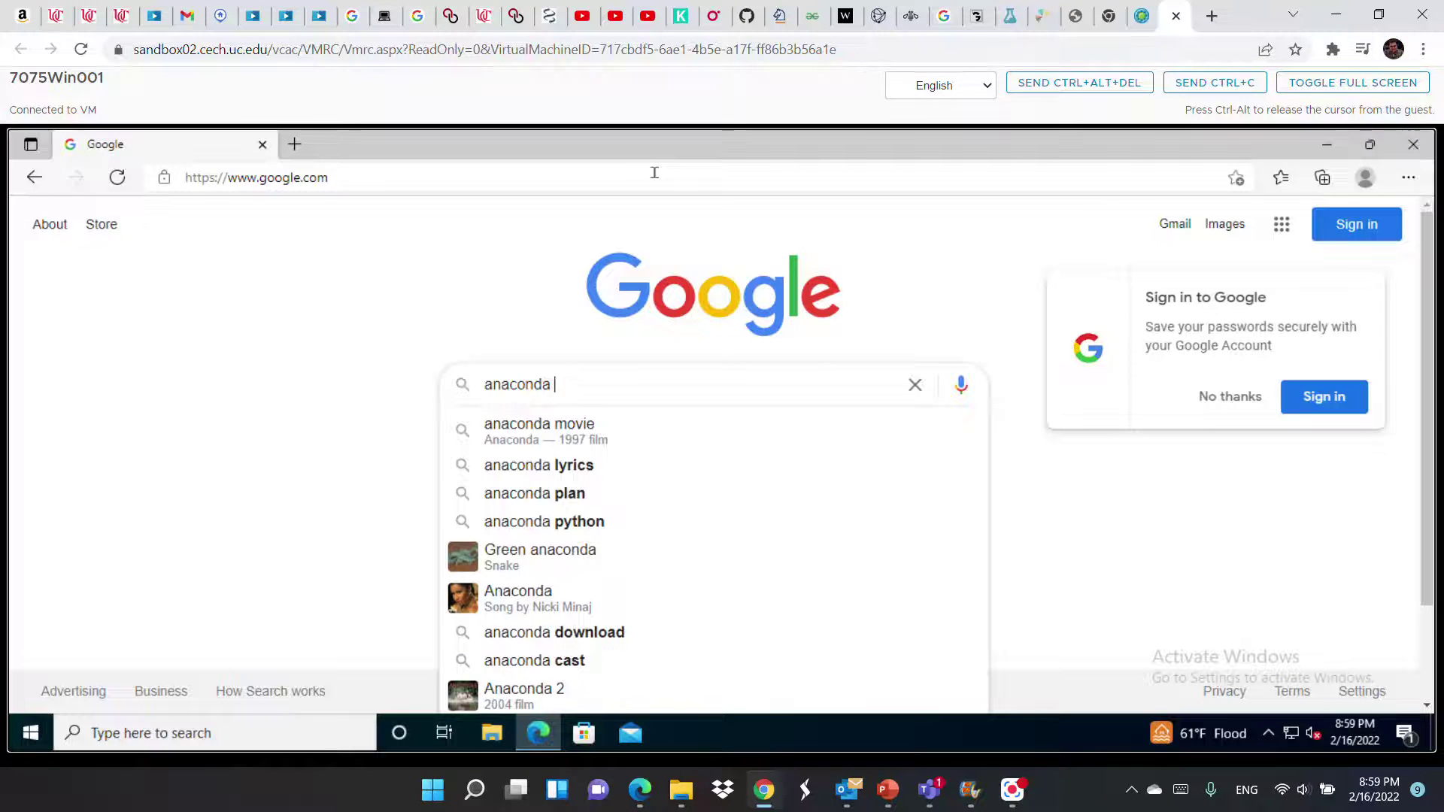
pyautogui.write('di')
pyautogui.press('Down')
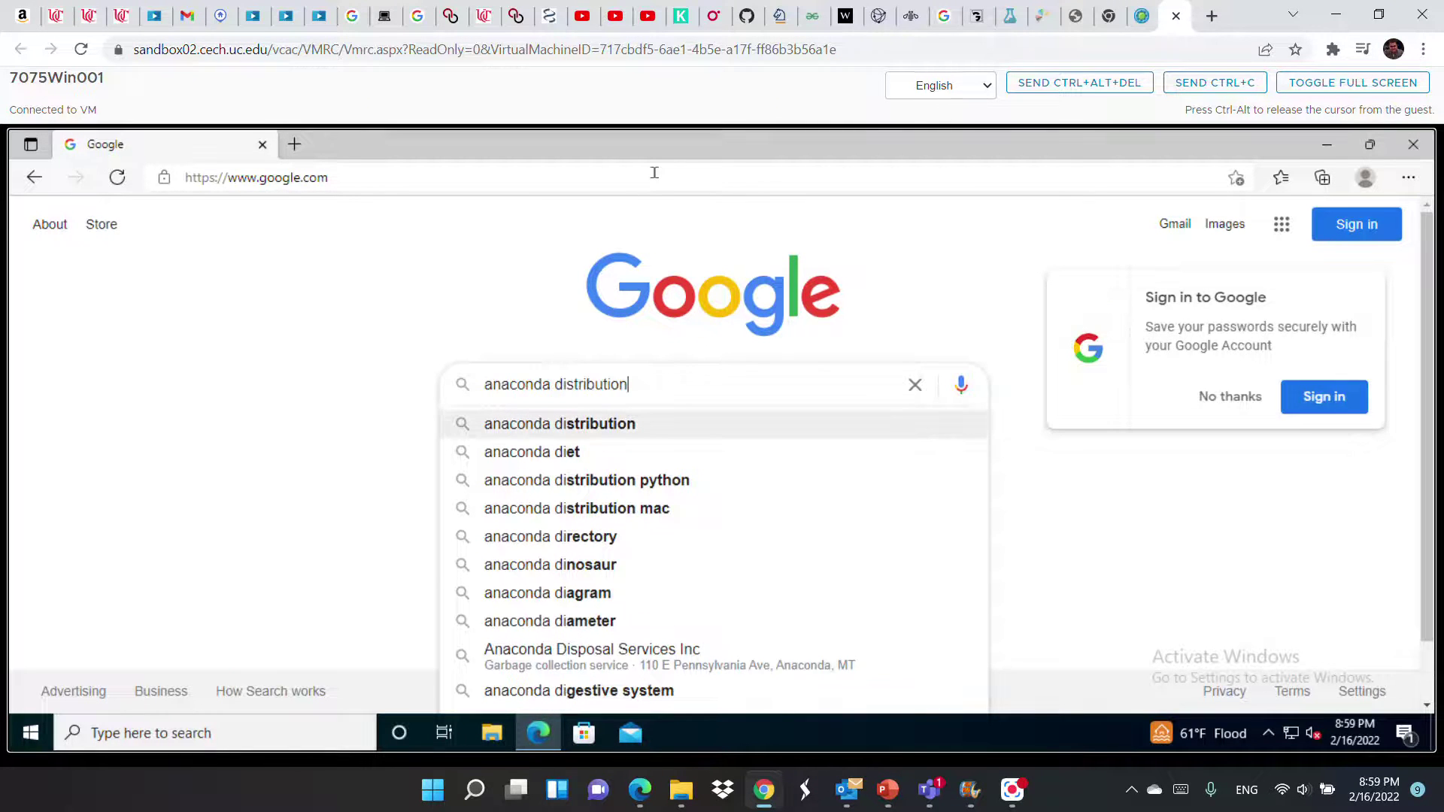
pyautogui.press('Return')
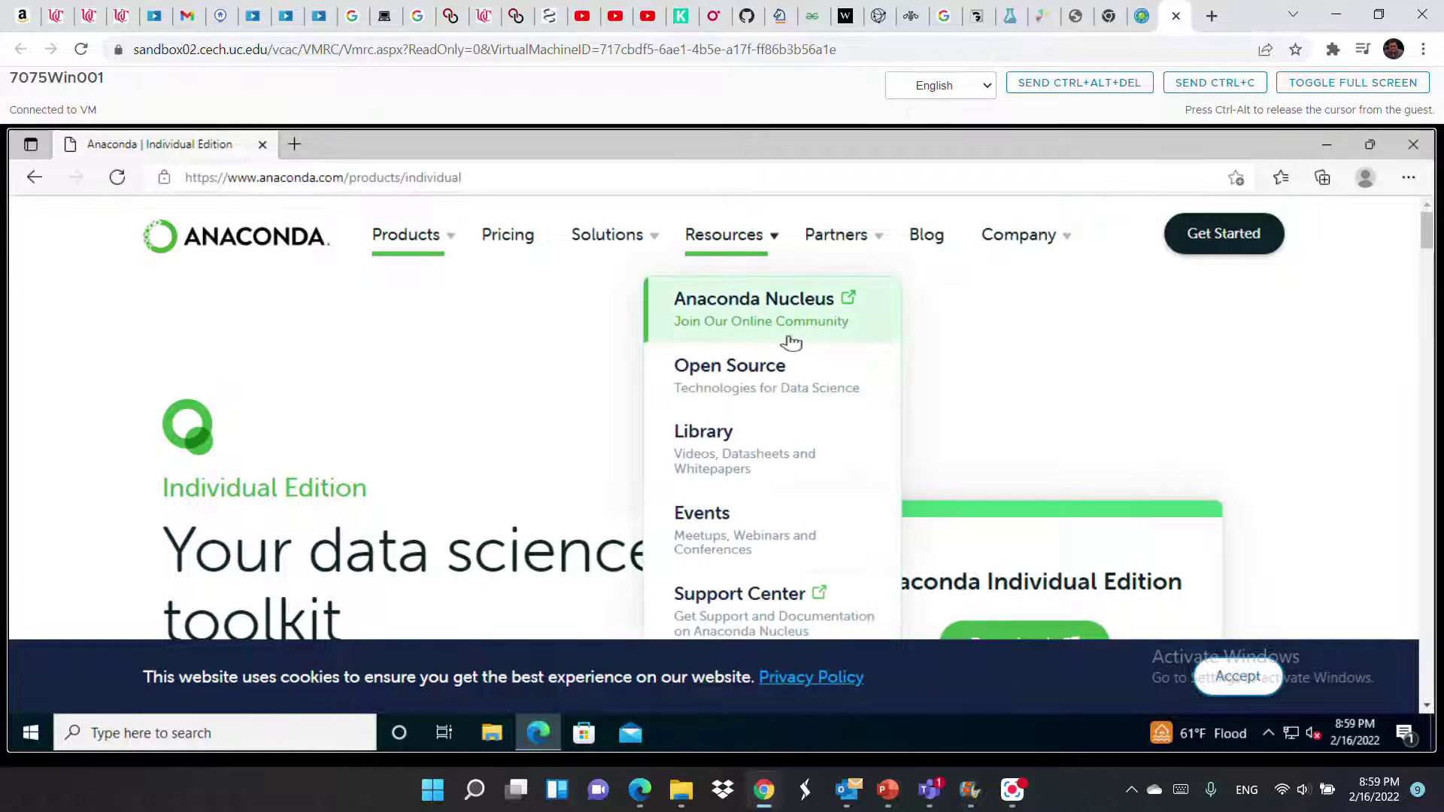
pyautogui.scroll(-2, 448, 470)
pyautogui.scroll(-5, 448, 471)
pyautogui.scroll(5, 446, 468)
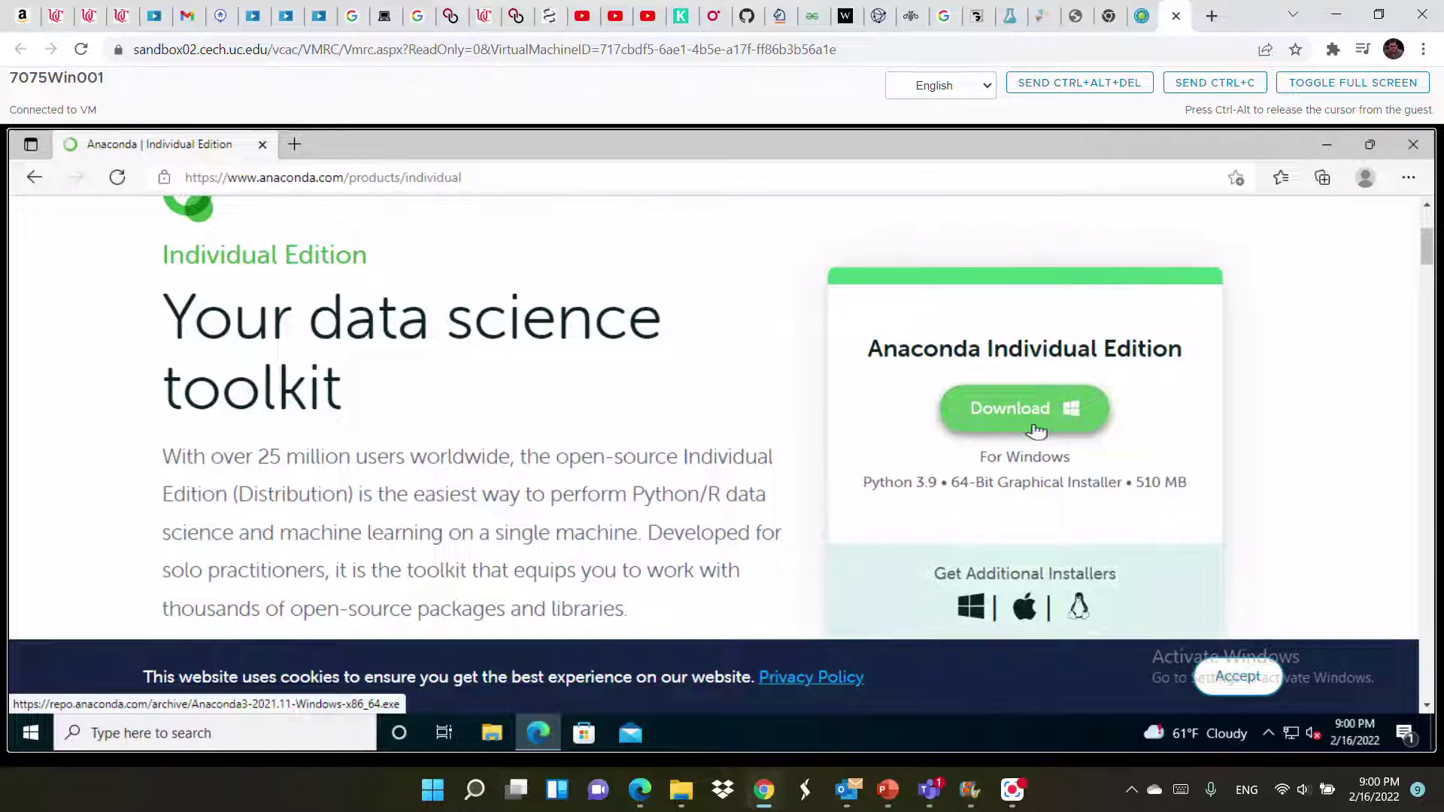
# Step: Download the Anaconda Individual Edition installer for Windows from the product page
pyautogui.click(1036, 431)
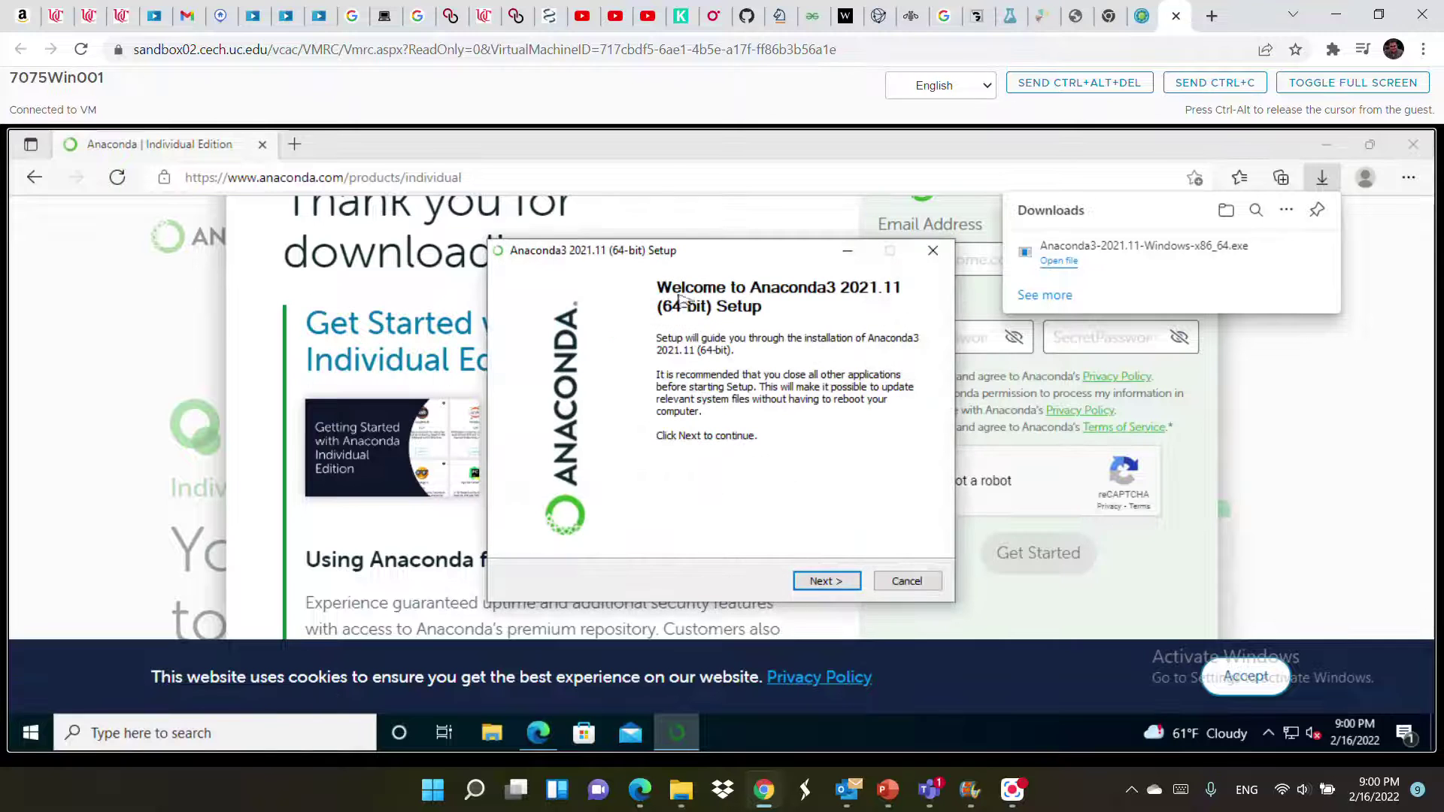
# Step: Accept the license, keep Just Me and the default folder, and leave Add to PATH unticked
pyautogui.click(836, 581)
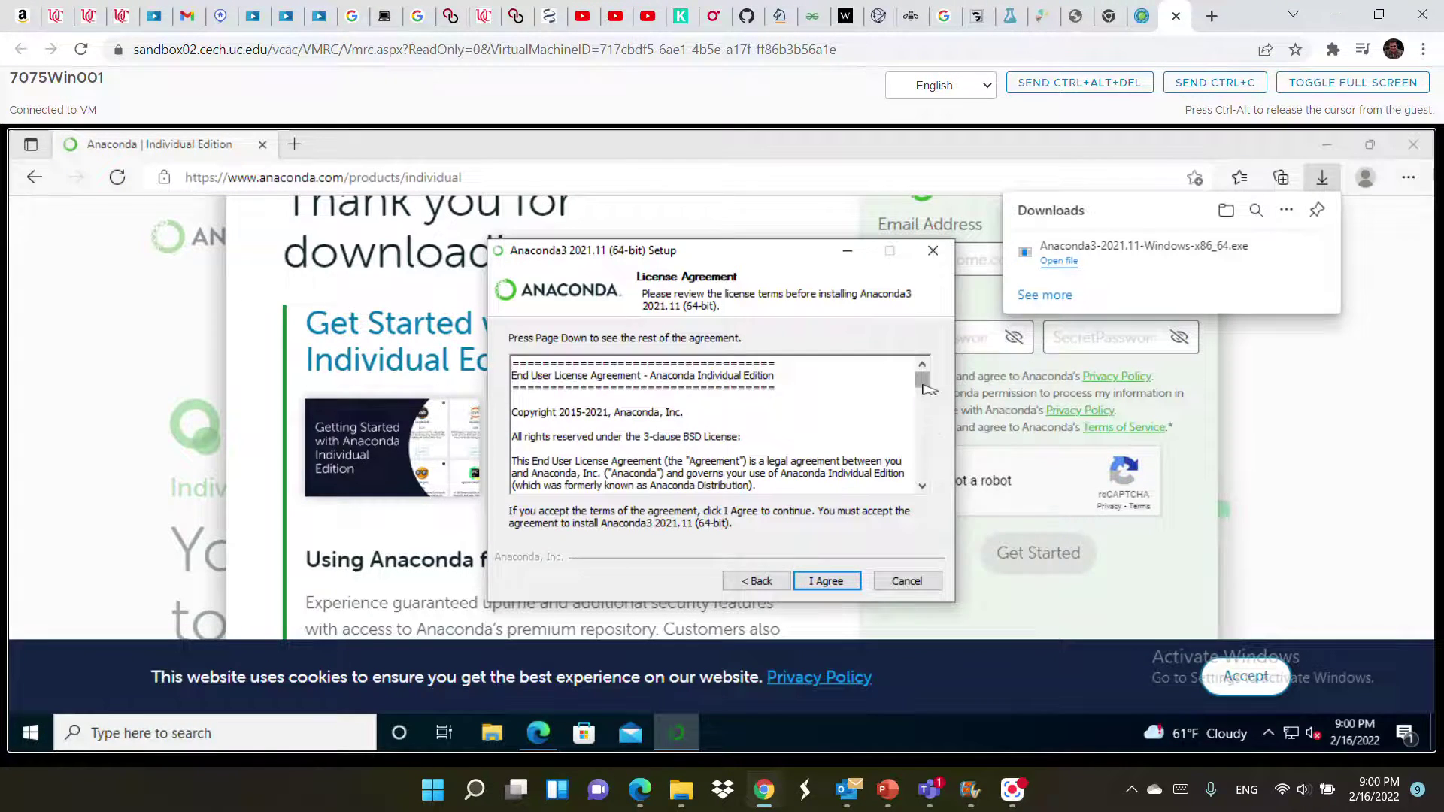
pyautogui.moveTo(925, 387); pyautogui.dragTo(922, 474)
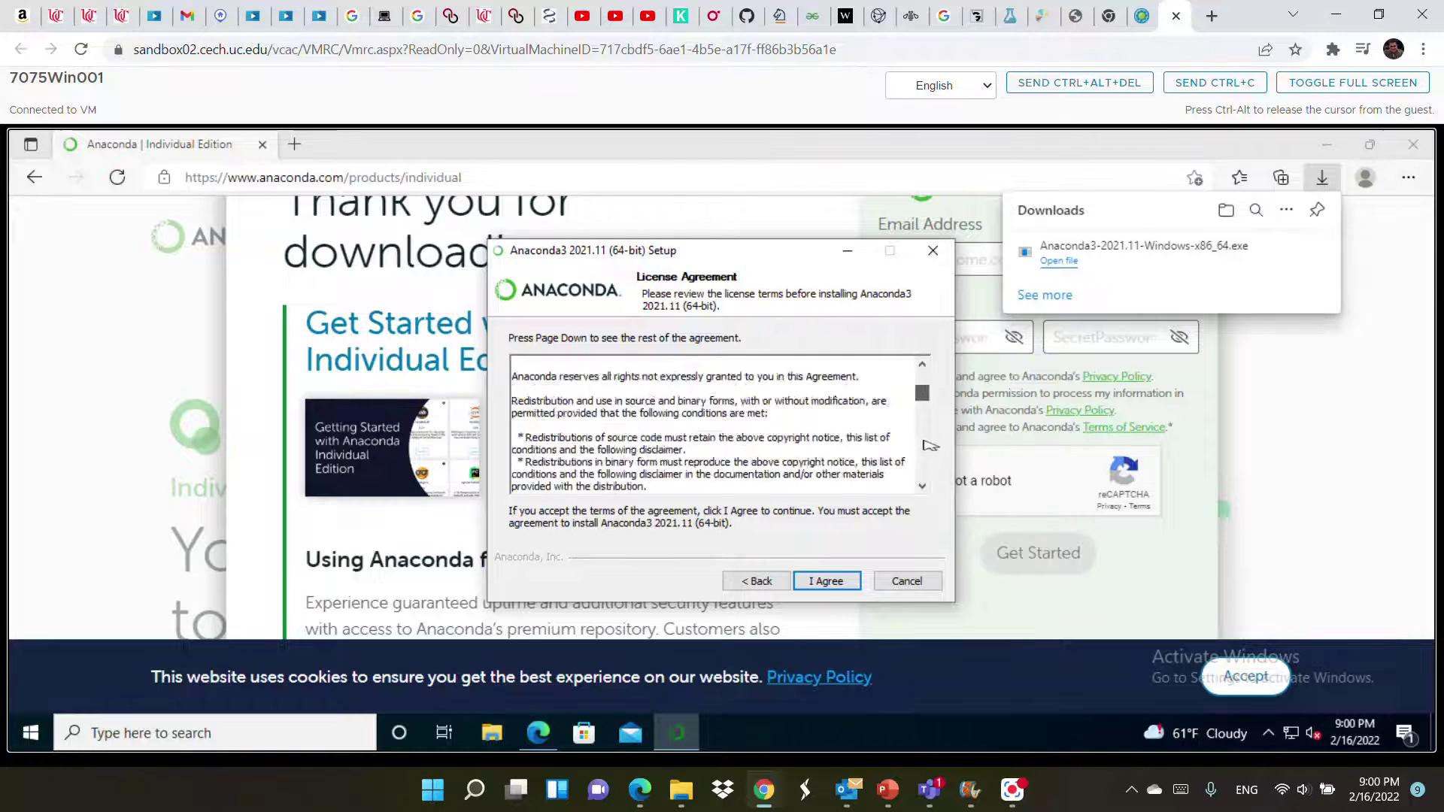
pyautogui.click(827, 581)
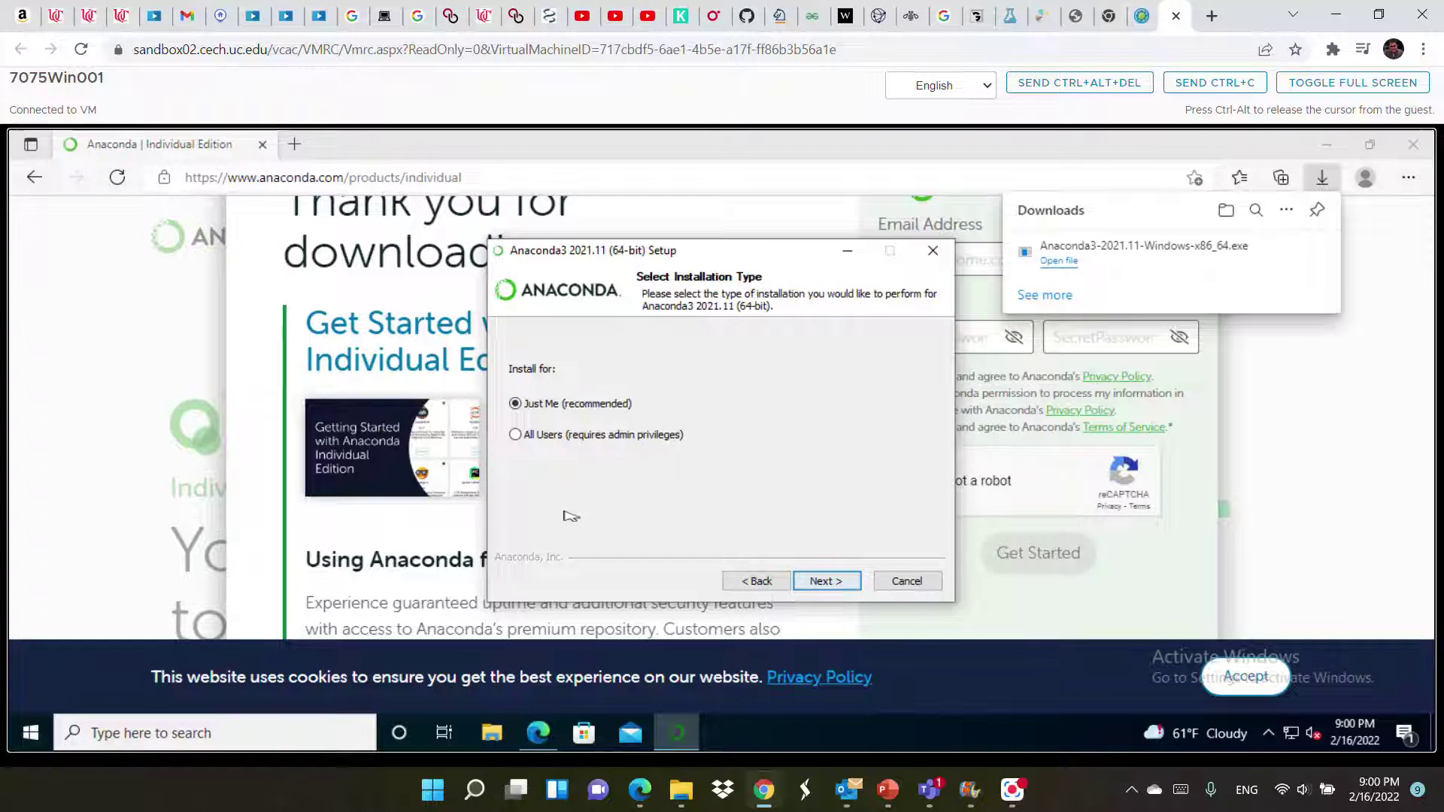
pyautogui.click(831, 582)
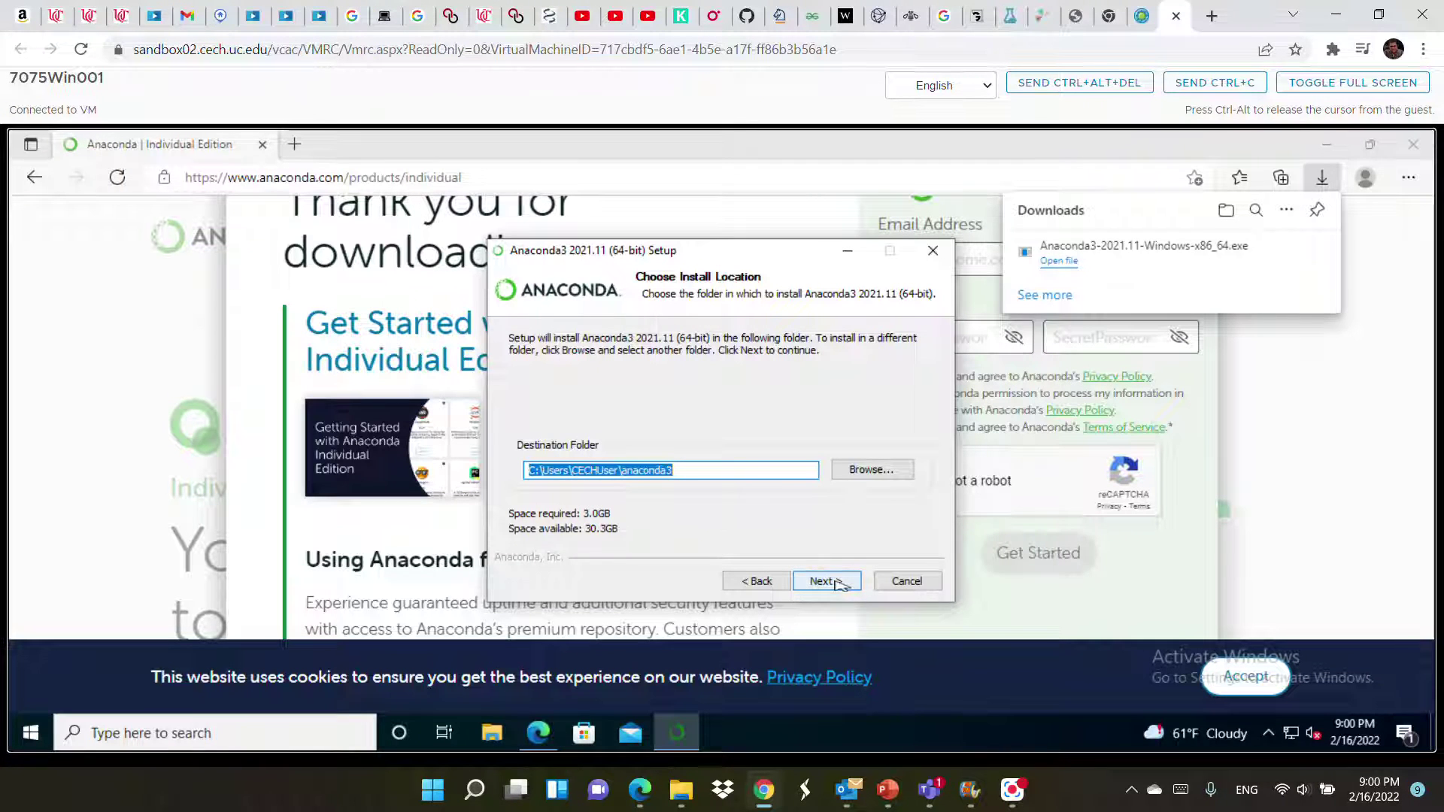
pyautogui.click(840, 584)
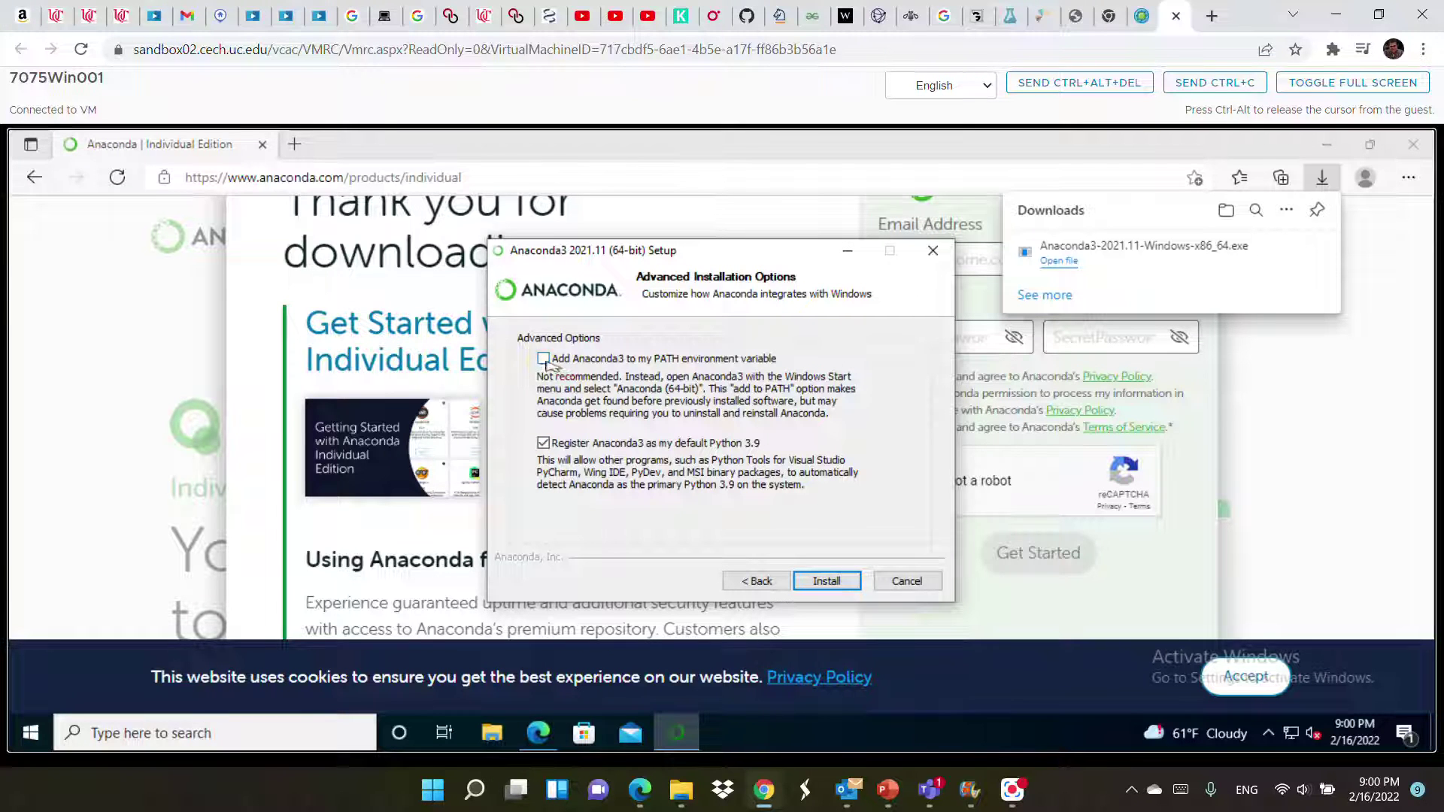
pyautogui.click(544, 358)
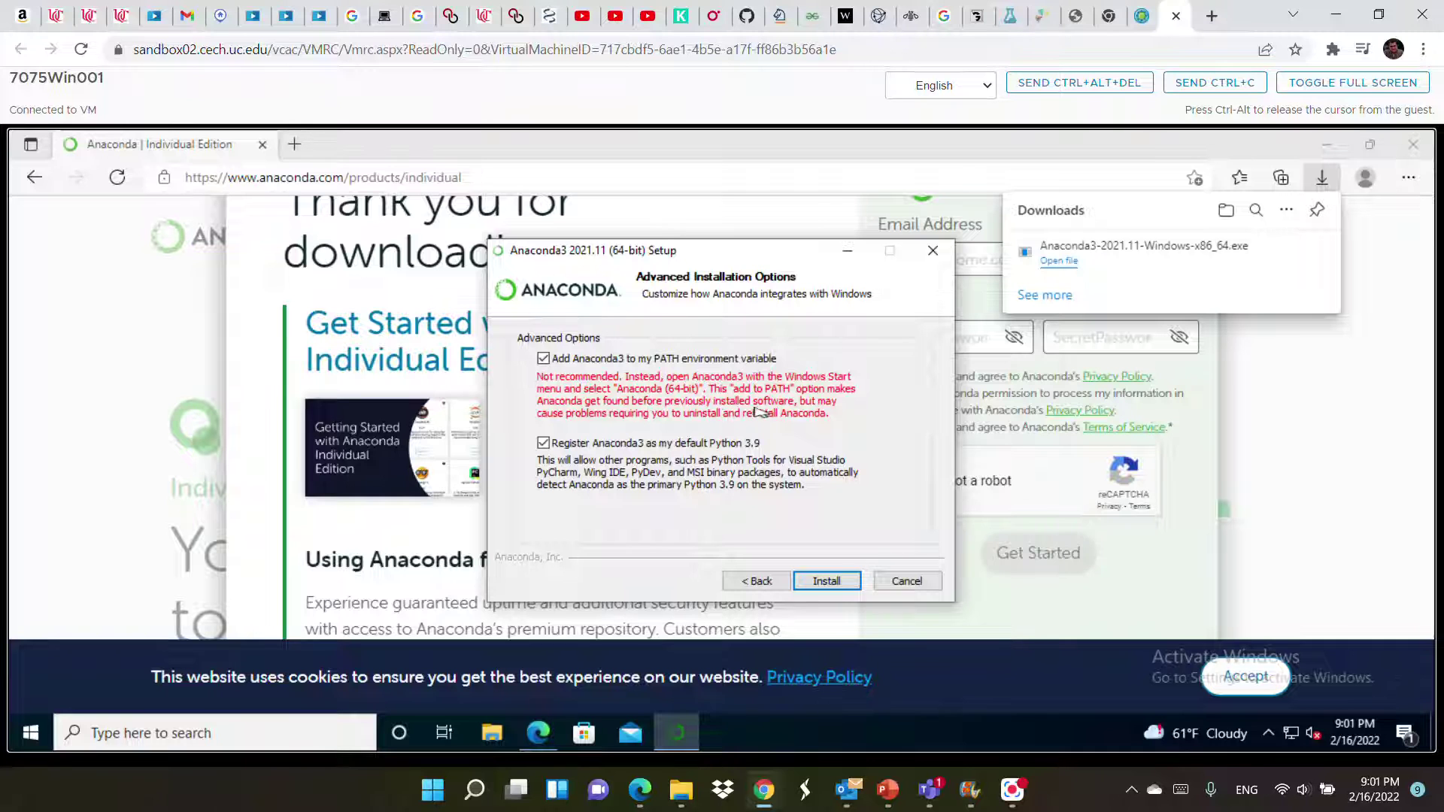
pyautogui.click(545, 360)
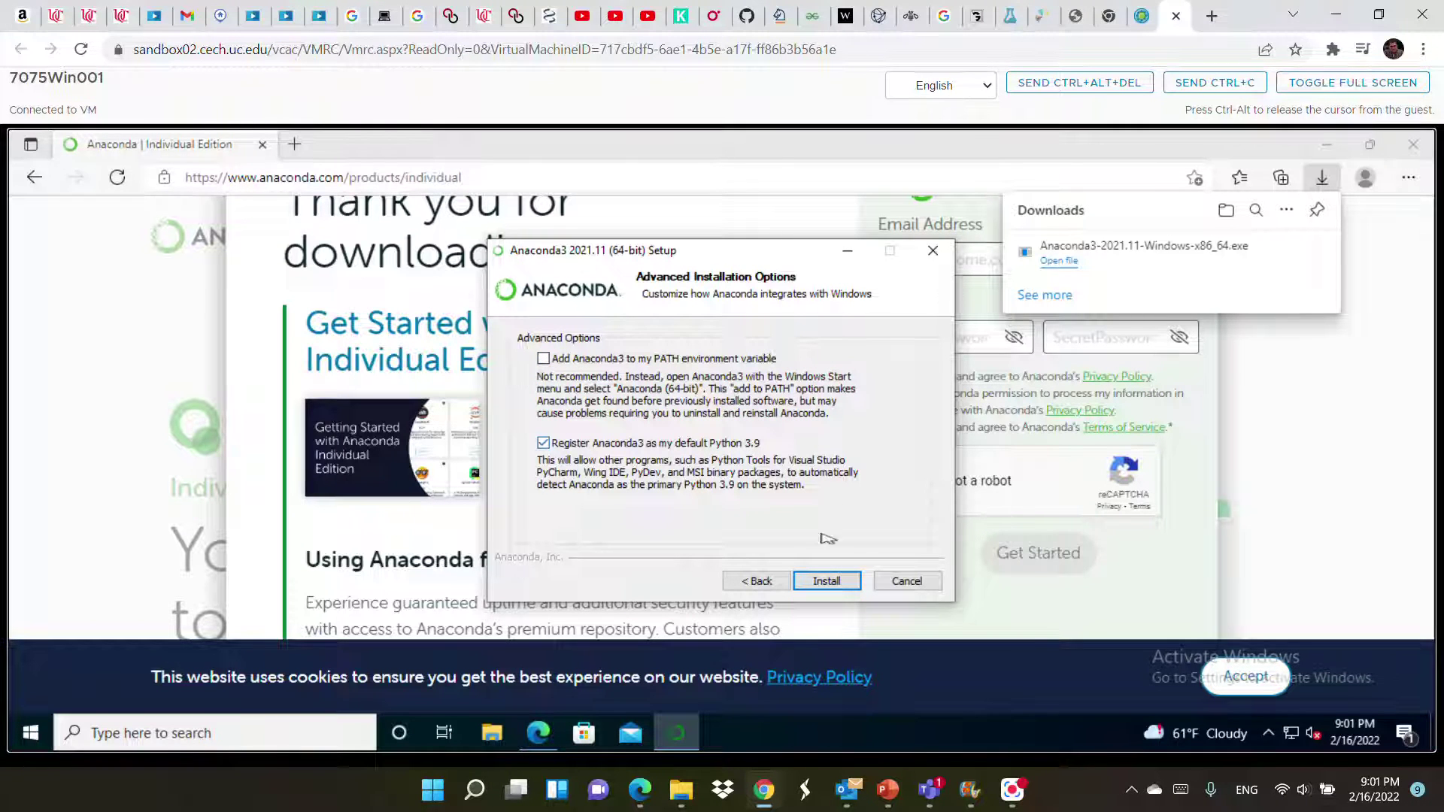
# Step: Start the Anaconda3 installation and close the Edge browser window
pyautogui.click(825, 581)
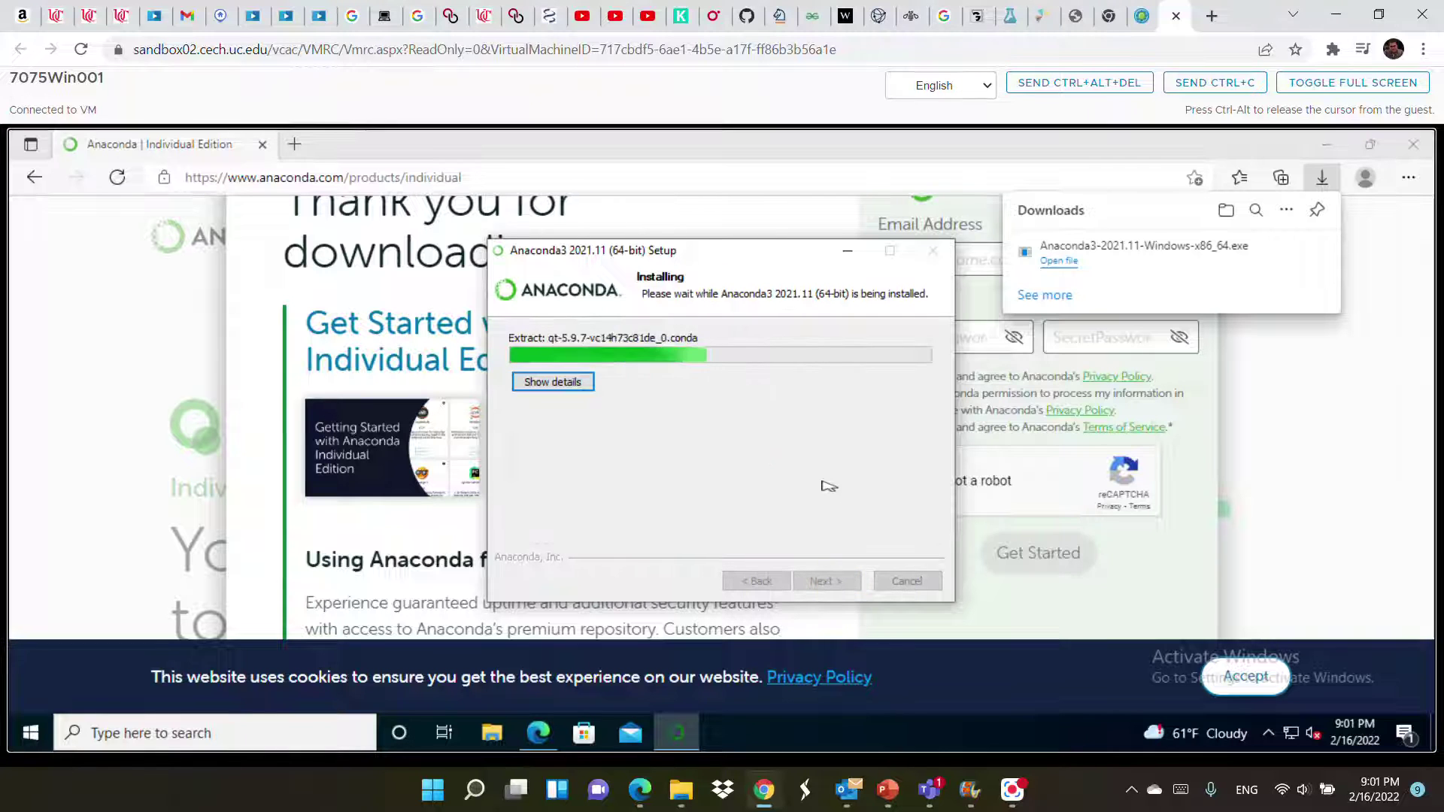
pyautogui.click(1413, 145)
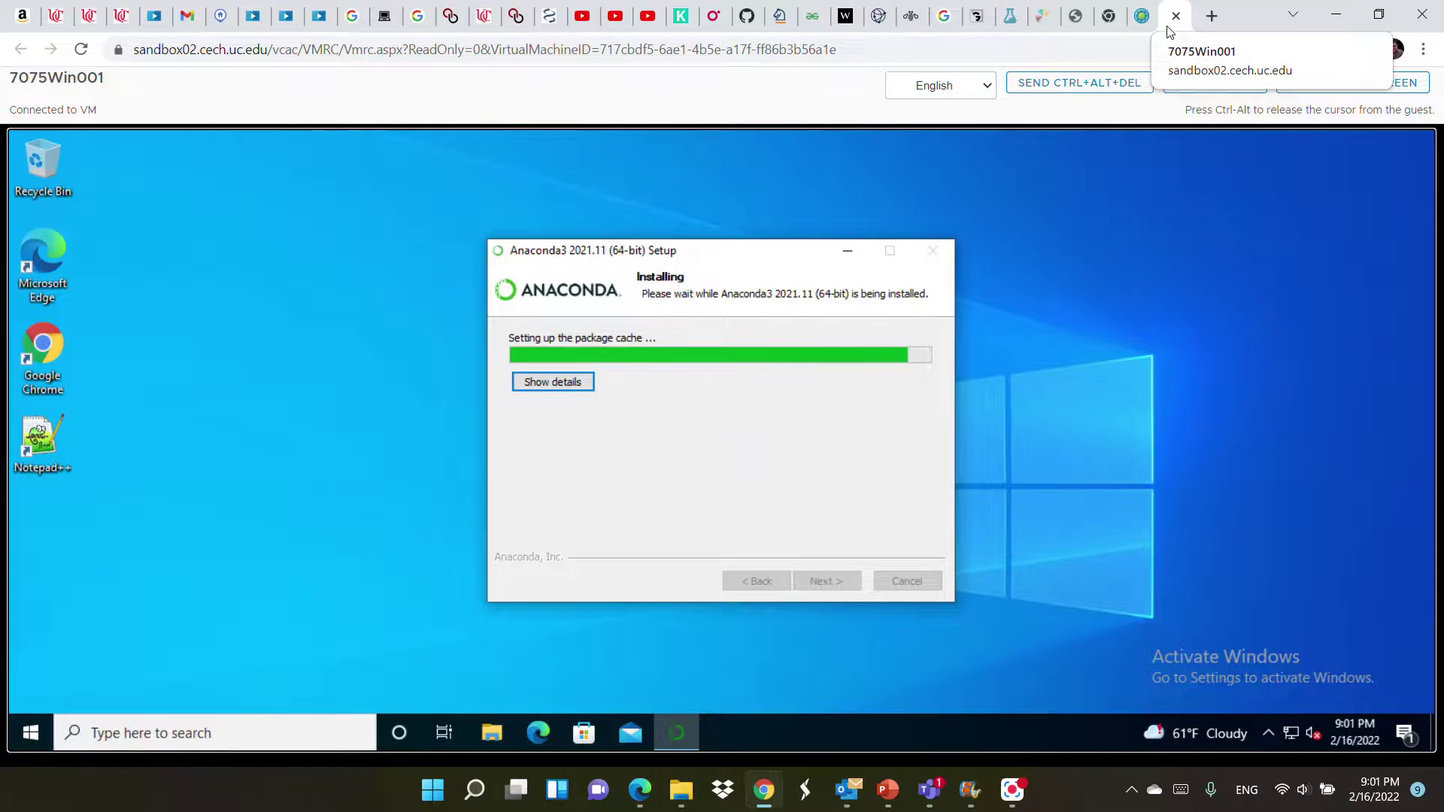
# Step: Move the VM tab into its own maximized window while the installation finishes
pyautogui.moveTo(1169, 32); pyautogui.dragTo(744, 77)
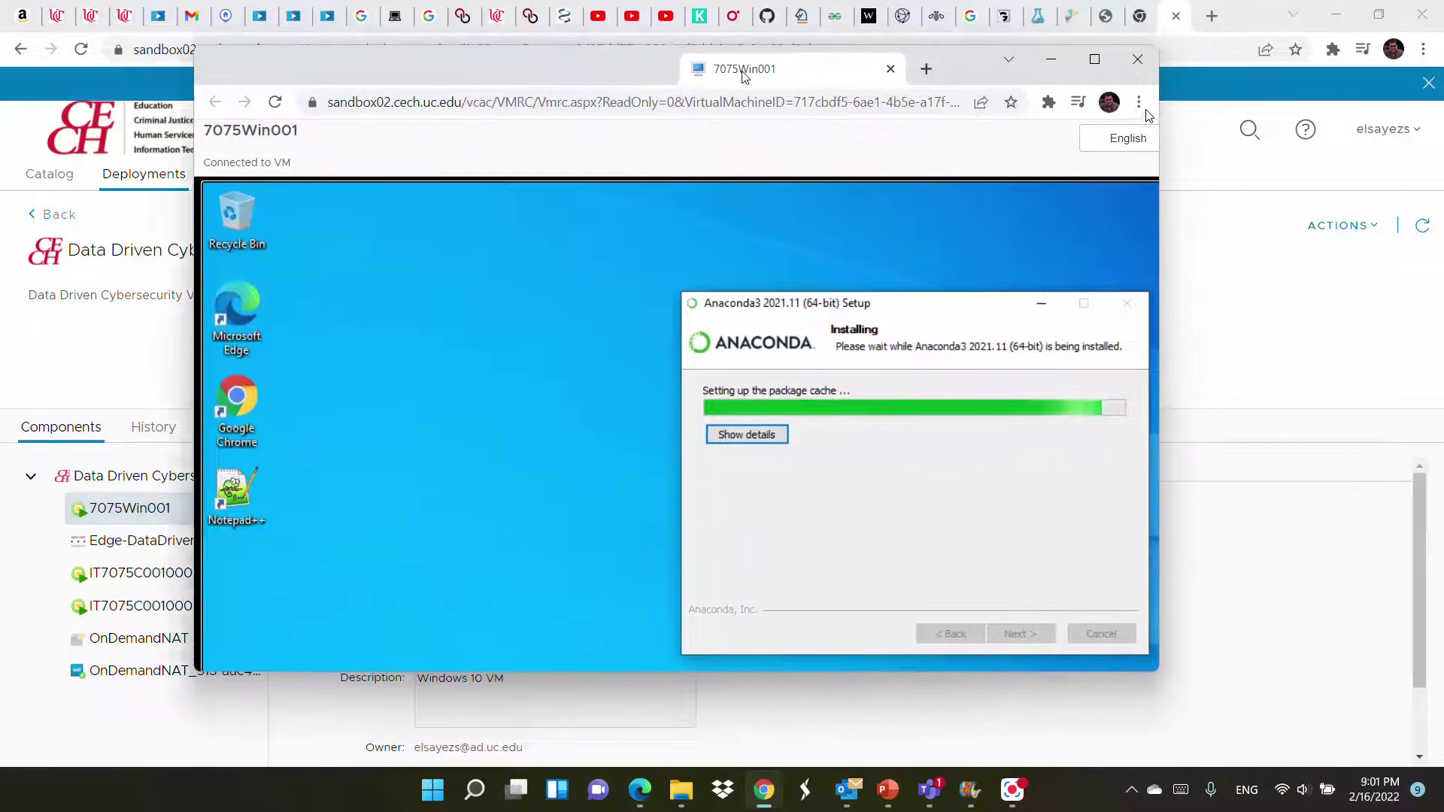
pyautogui.doubleClick(744, 72)
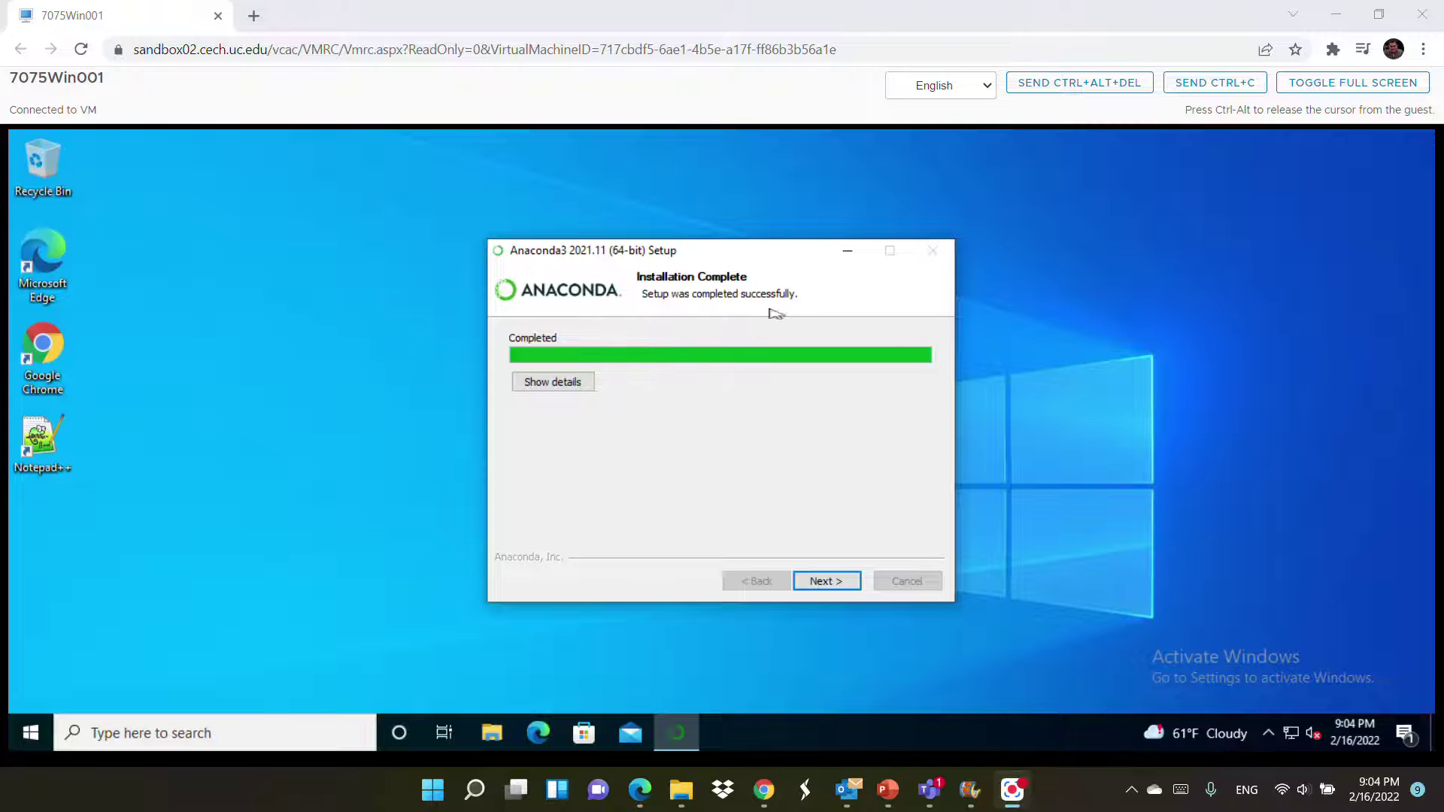
# Step: Pass the Installation Complete and PyCharm pages, then finish with both checkboxes ticked
pyautogui.click(825, 581)
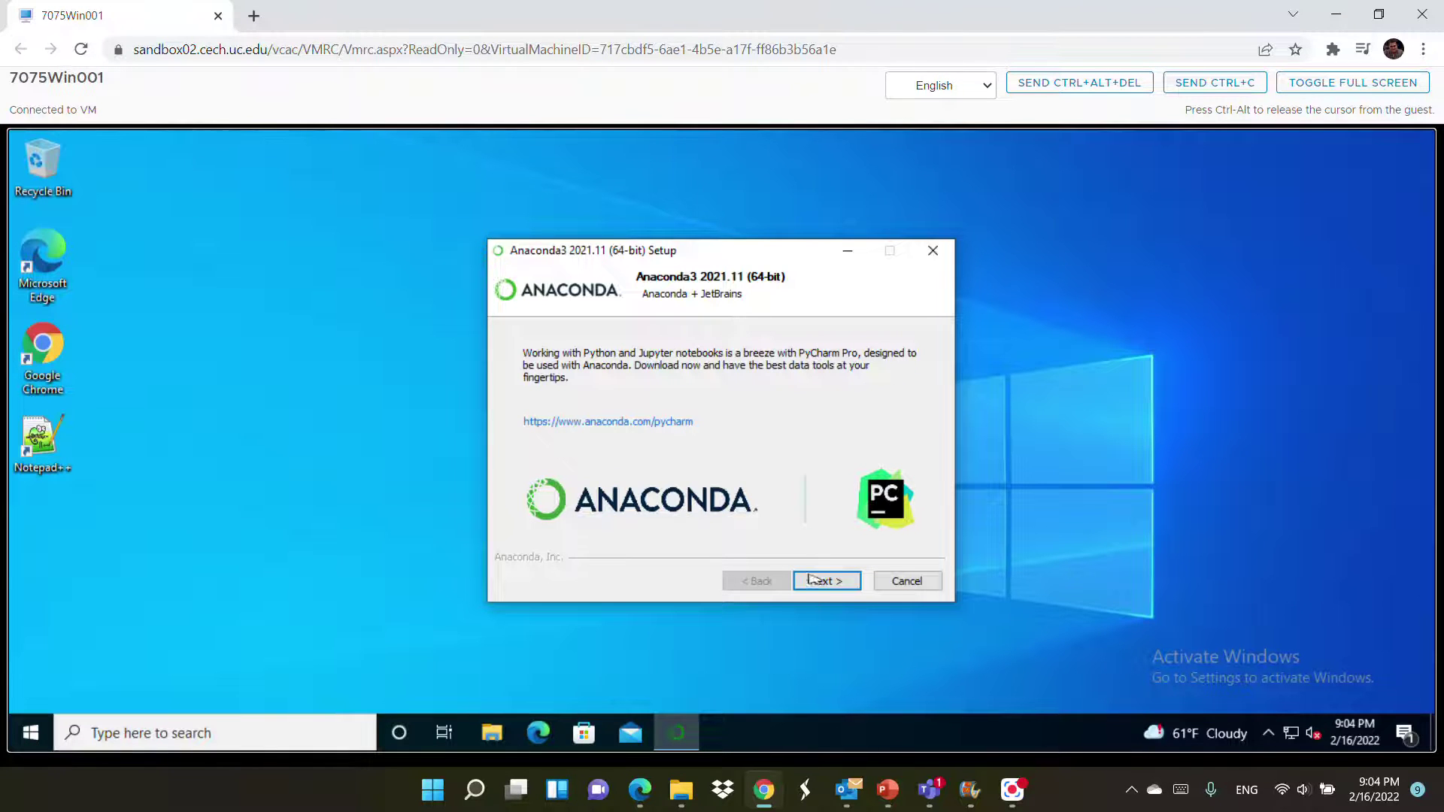
pyautogui.click(840, 586)
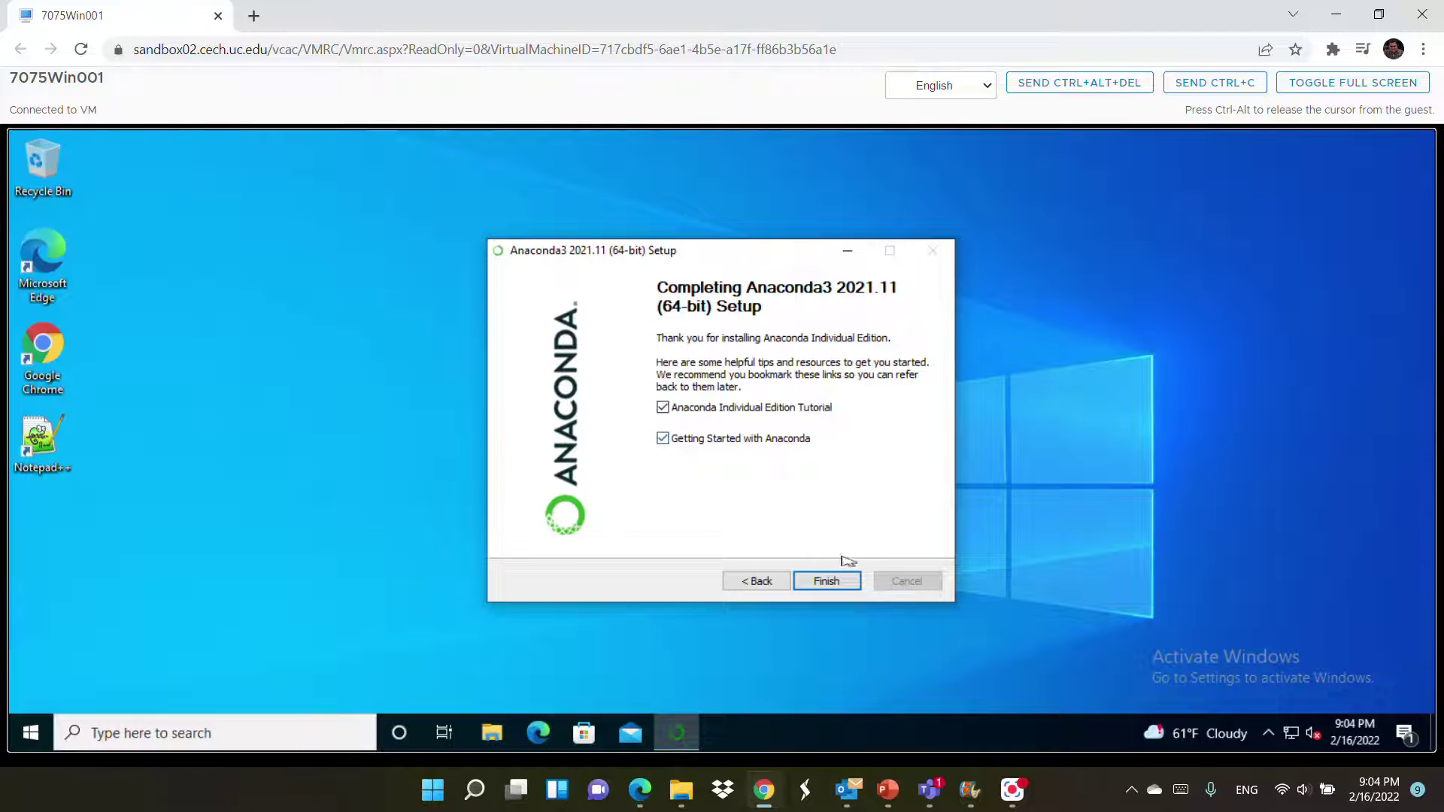
pyautogui.click(828, 581)
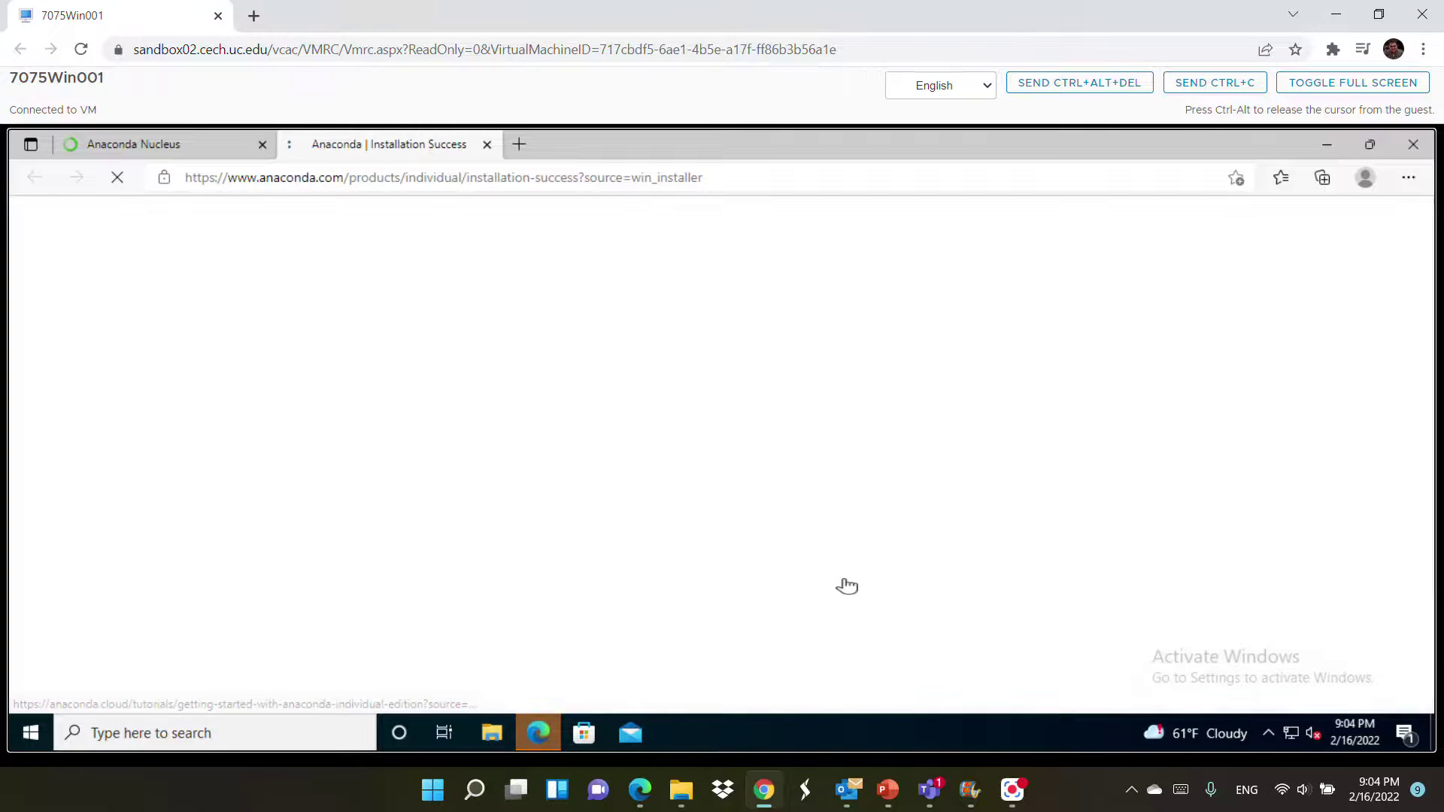
pyautogui.scroll(-5, 616, 431)
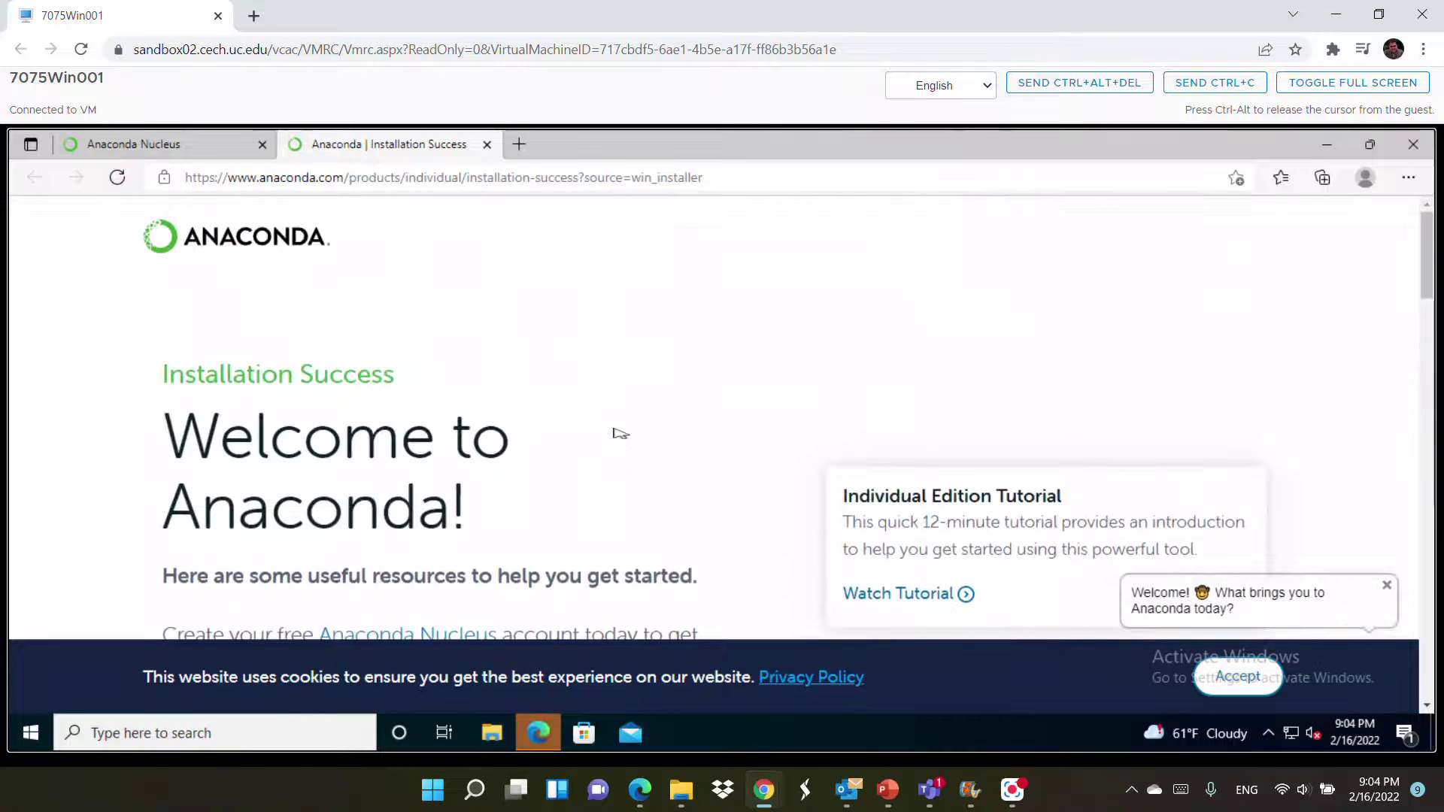
pyautogui.scroll(-5, 617, 432)
pyautogui.scroll(-2, 618, 434)
pyautogui.scroll(-5, 618, 434)
pyautogui.scroll(-3, 617, 428)
pyautogui.scroll(-2, 615, 433)
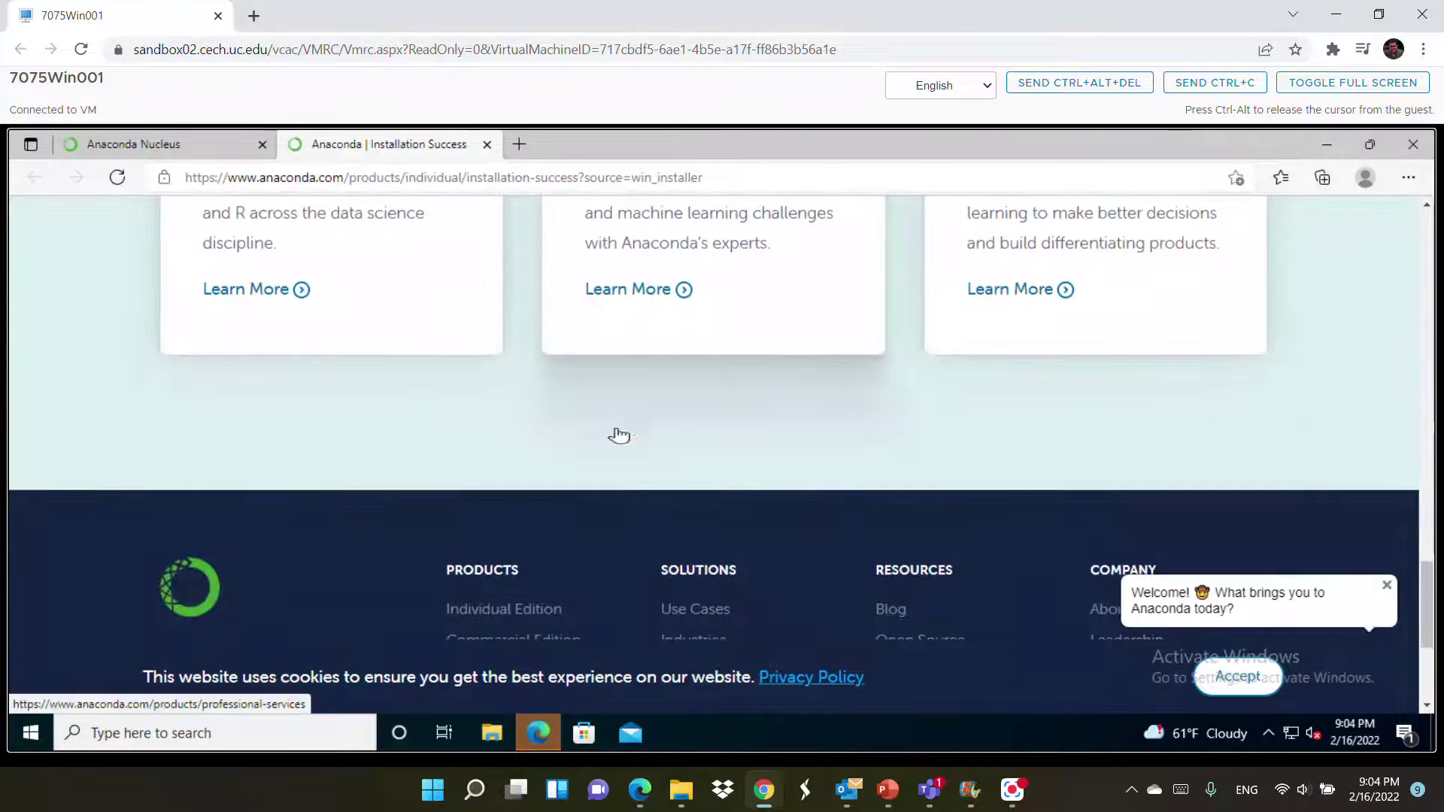
# Step: Close the Installation Success tab and then the Edge browser window
pyautogui.click(485, 145)
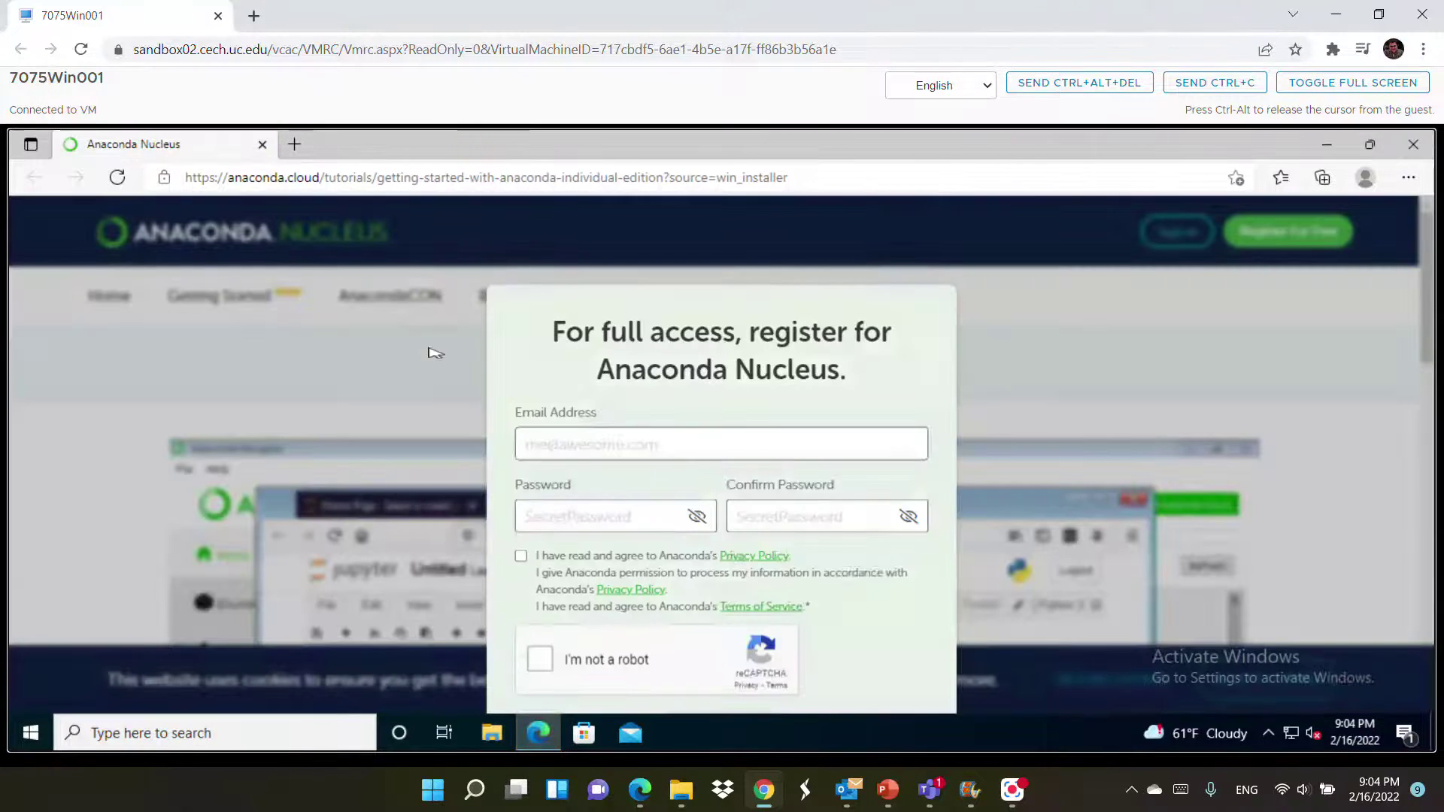
pyautogui.click(263, 146)
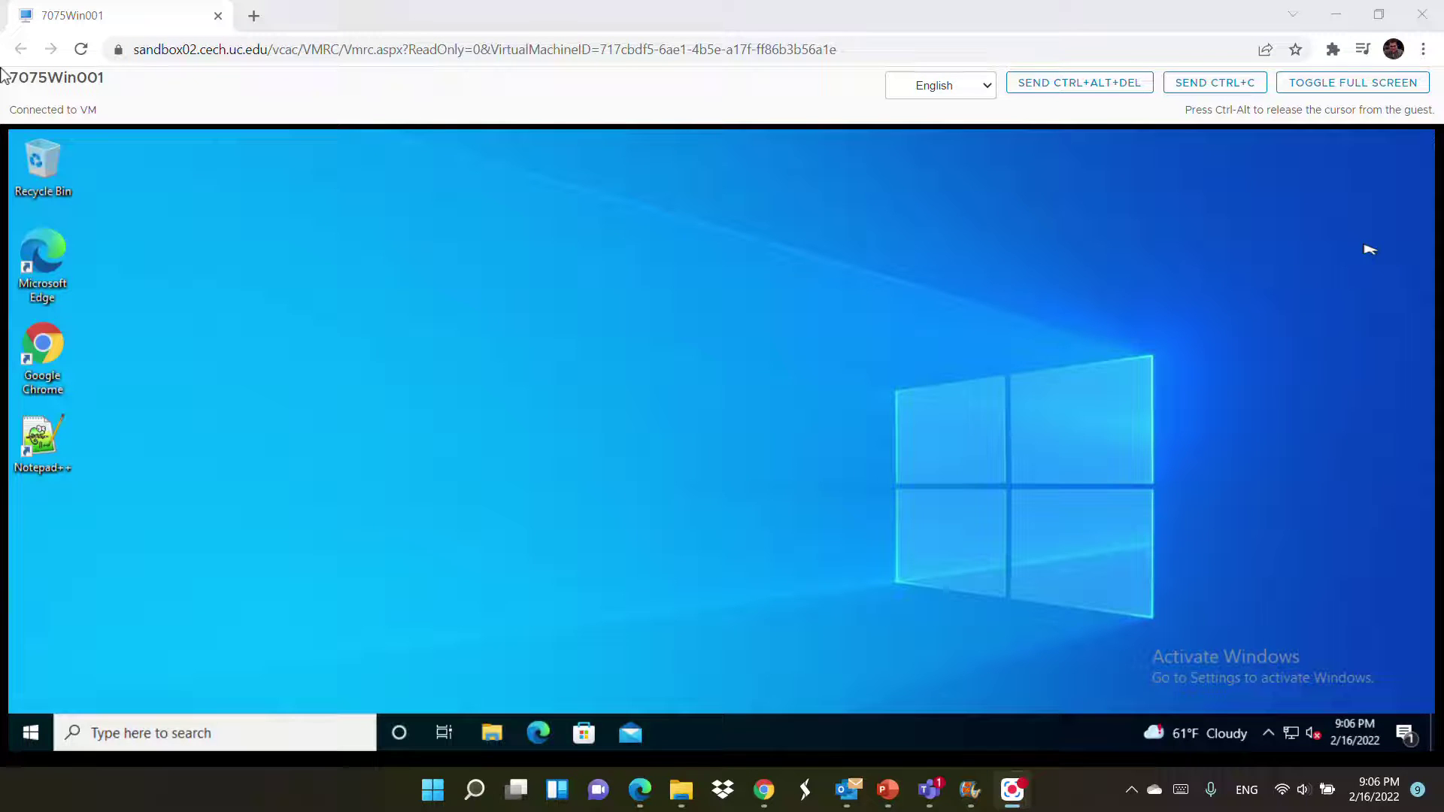
# Step: Launch Anaconda Navigator (anaconda3) from the Start menu's Recently added list
pyautogui.click(32, 733)
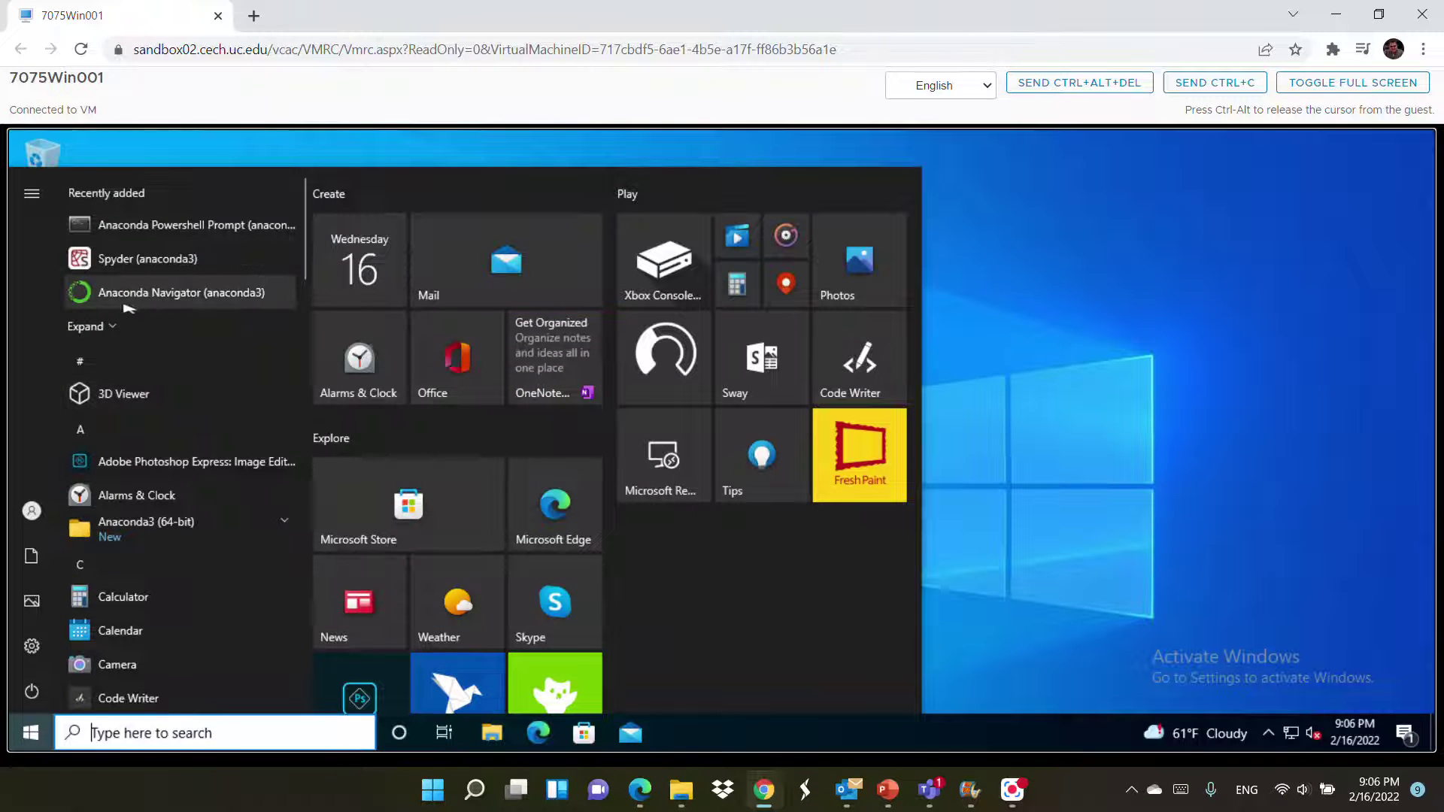
pyautogui.click(192, 292)
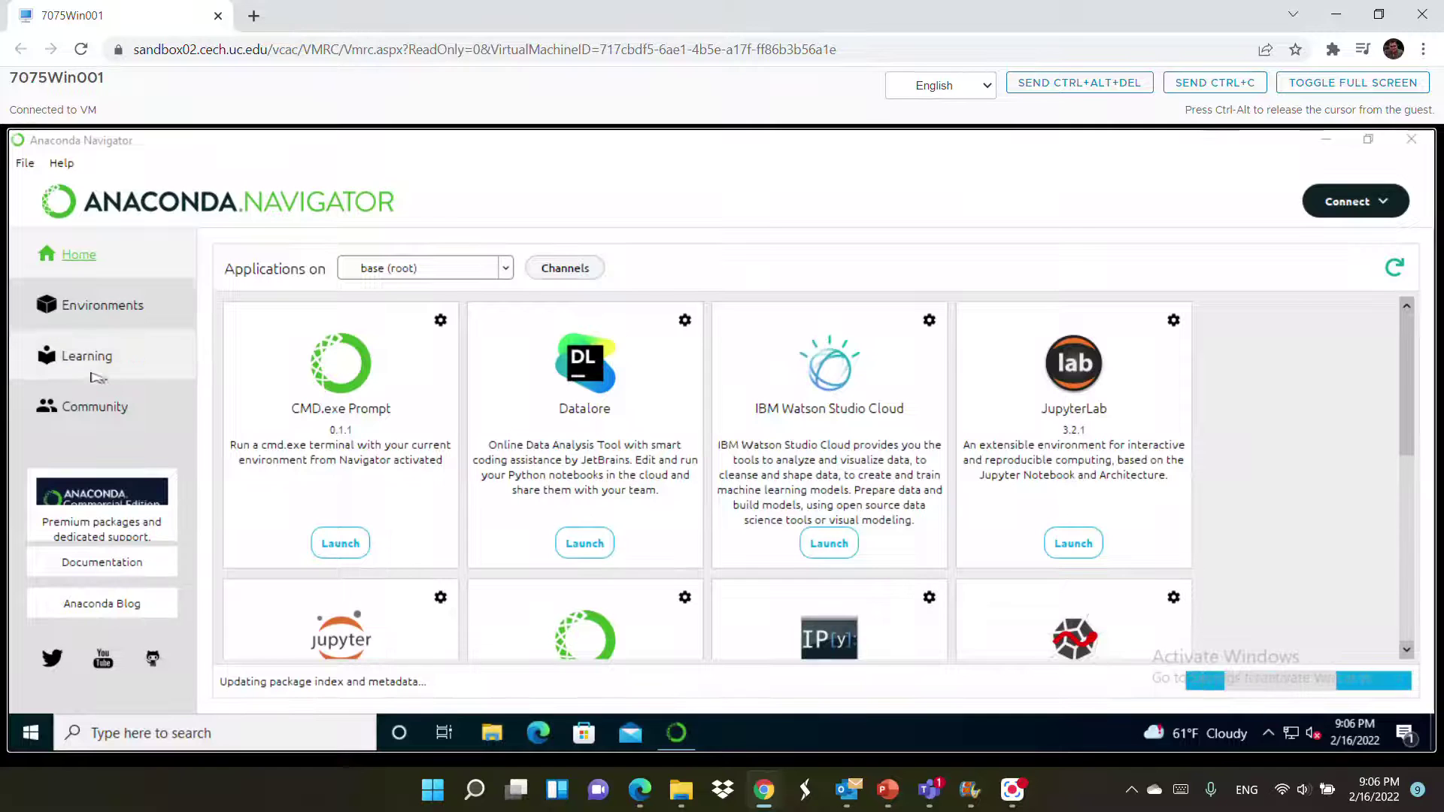
pyautogui.scroll(-5, 585, 479)
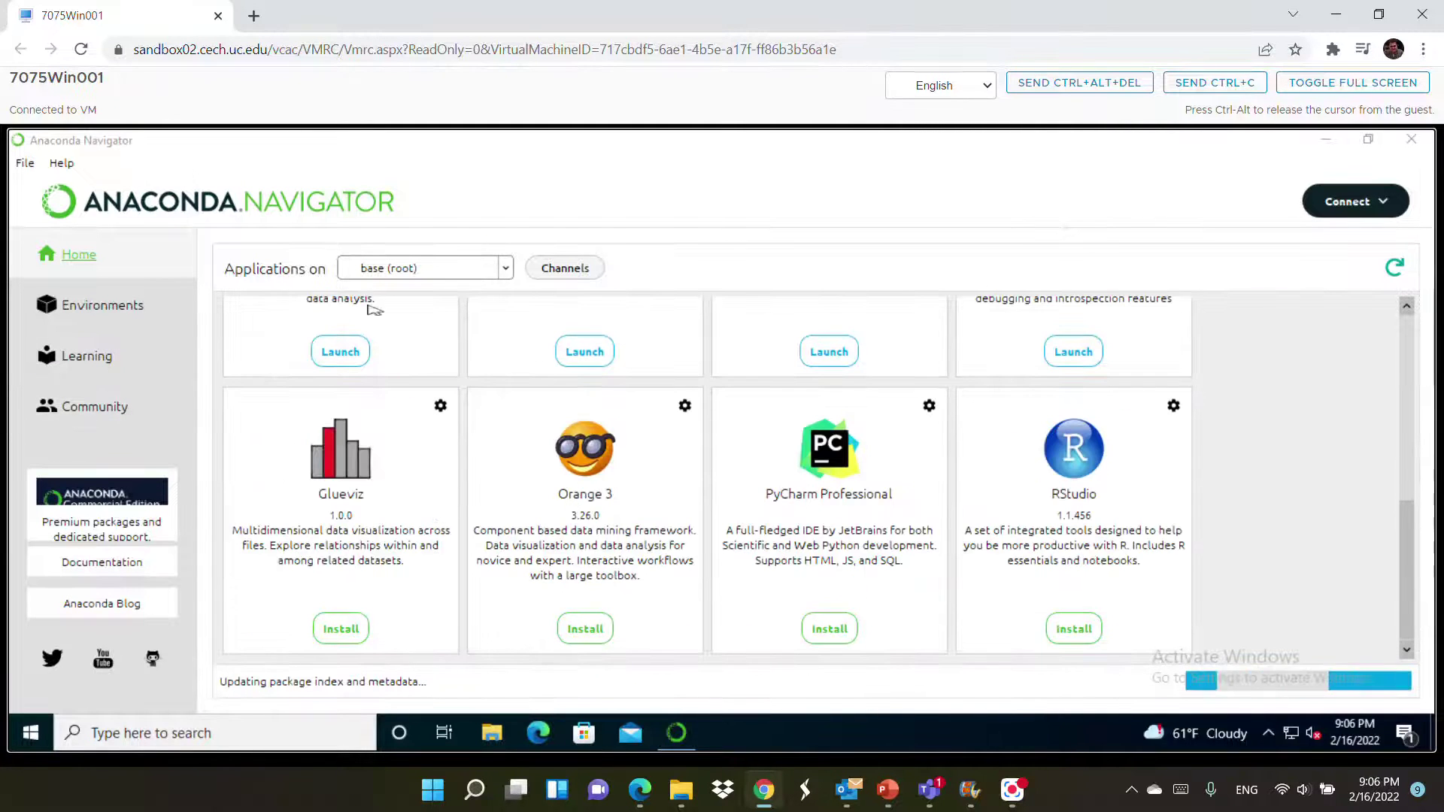
pyautogui.scroll(5, 384, 514)
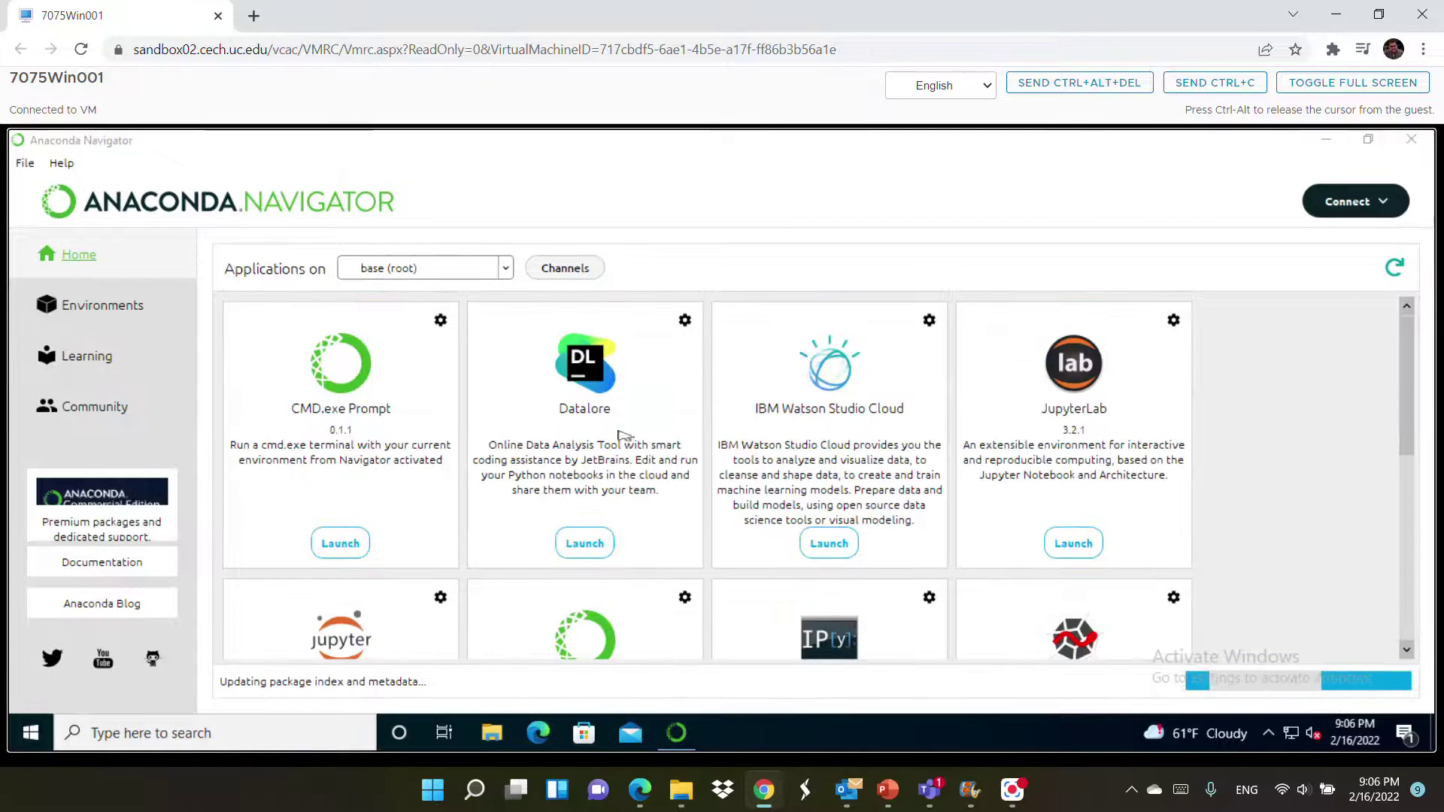
pyautogui.scroll(-3, 395, 565)
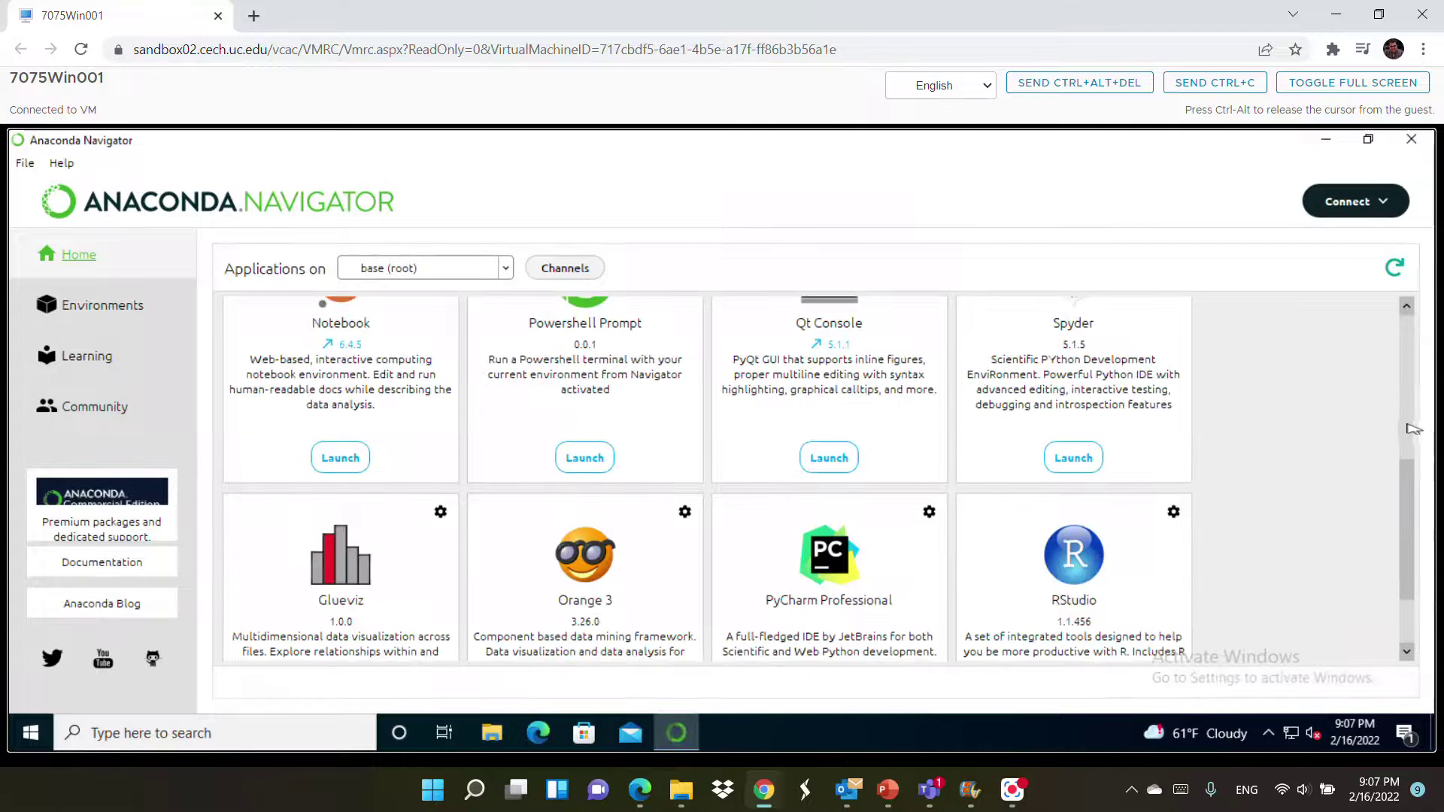
pyautogui.scroll(-2, 1412, 515)
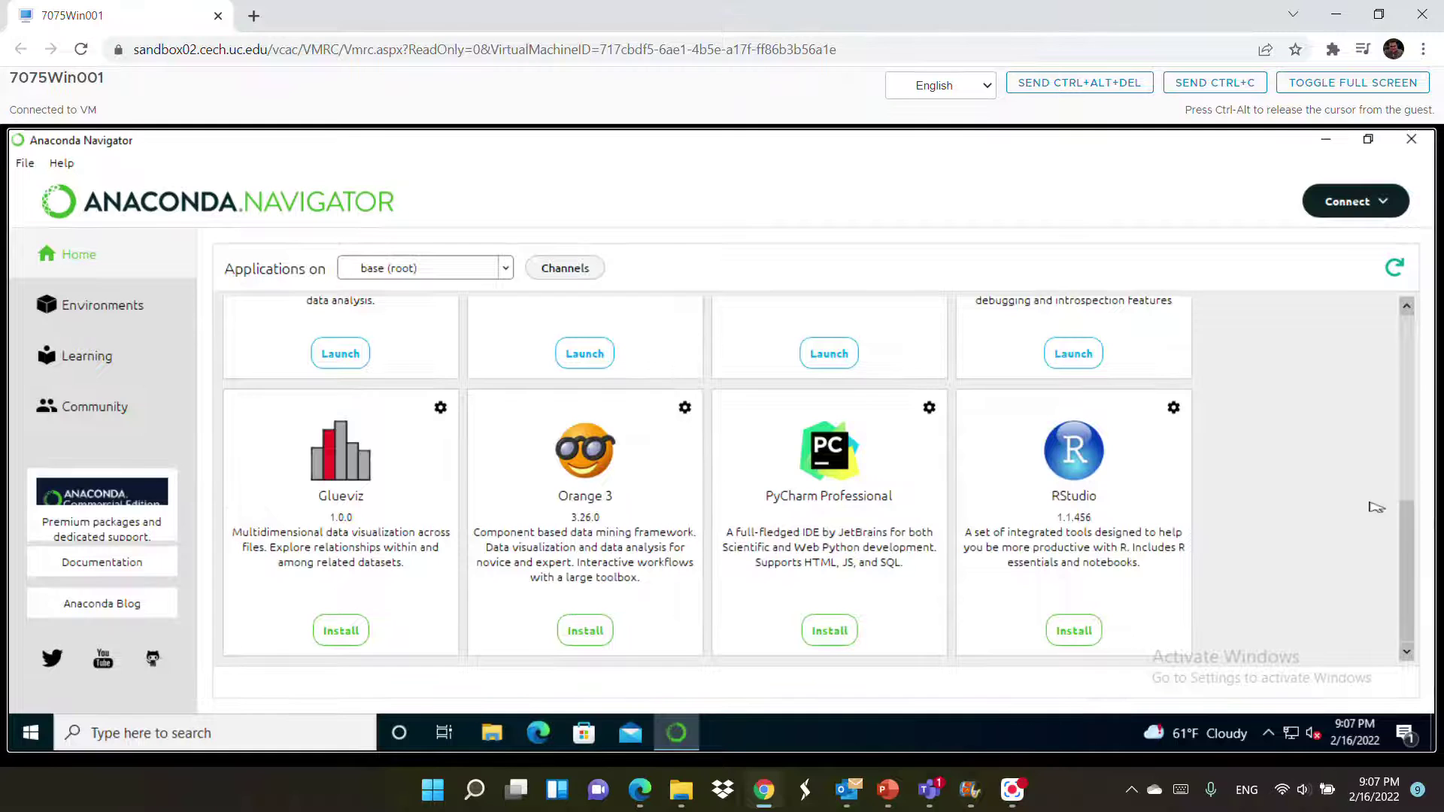
pyautogui.scroll(3, 1378, 475)
pyautogui.scroll(4, 1383, 407)
pyautogui.scroll(2, 1389, 341)
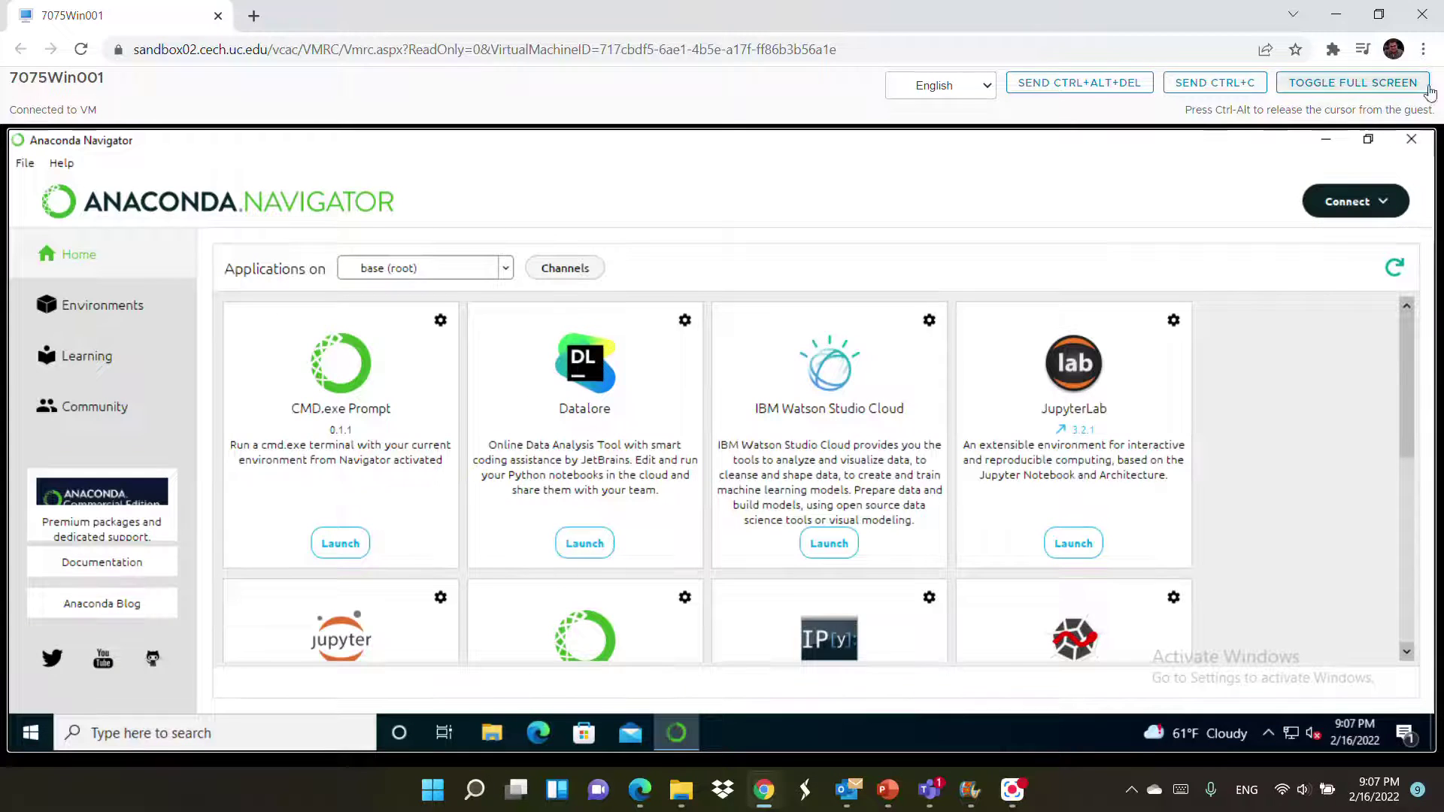
# Step: Close Anaconda Navigator and confirm Yes in the Quit application dialog
pyautogui.click(1413, 141)
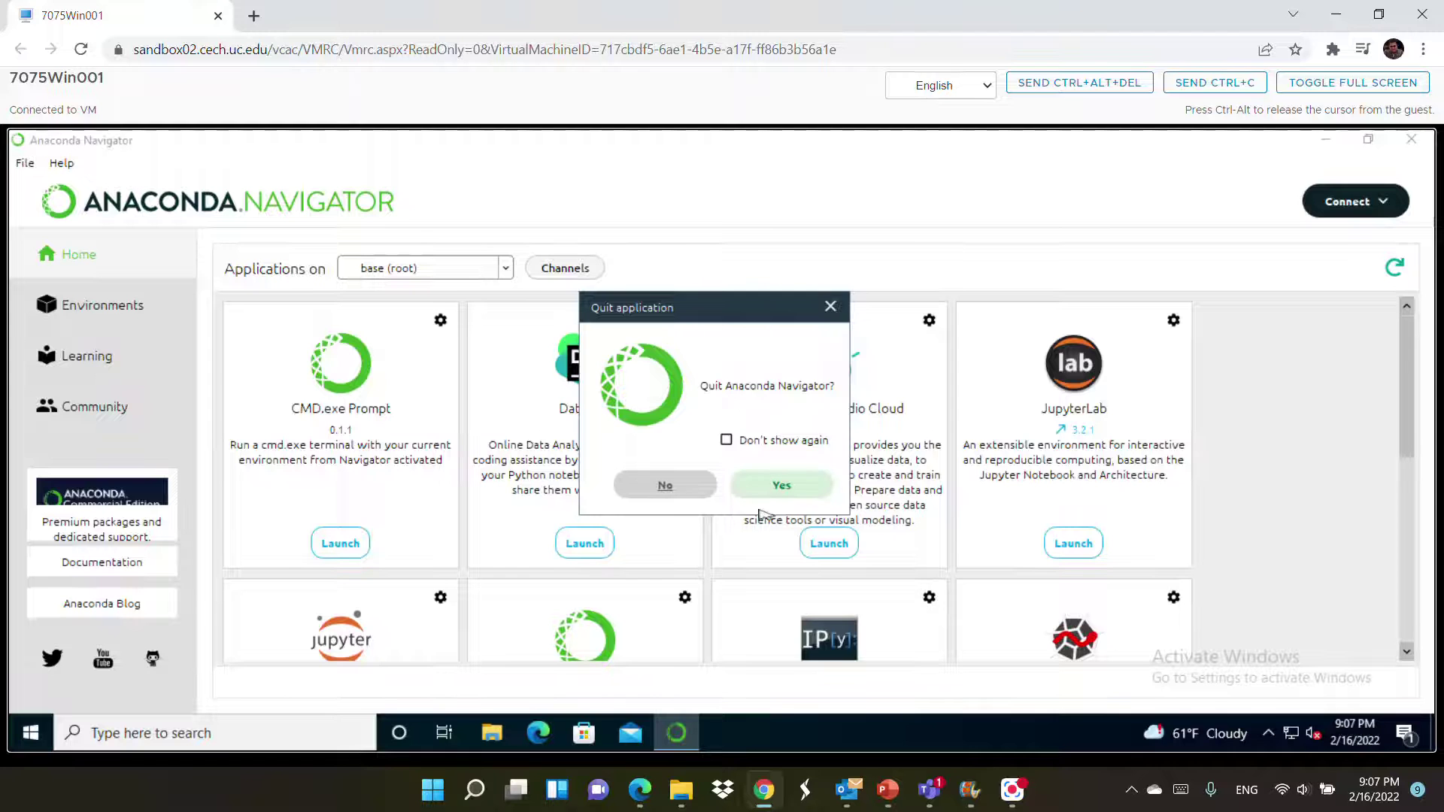
pyautogui.click(787, 489)
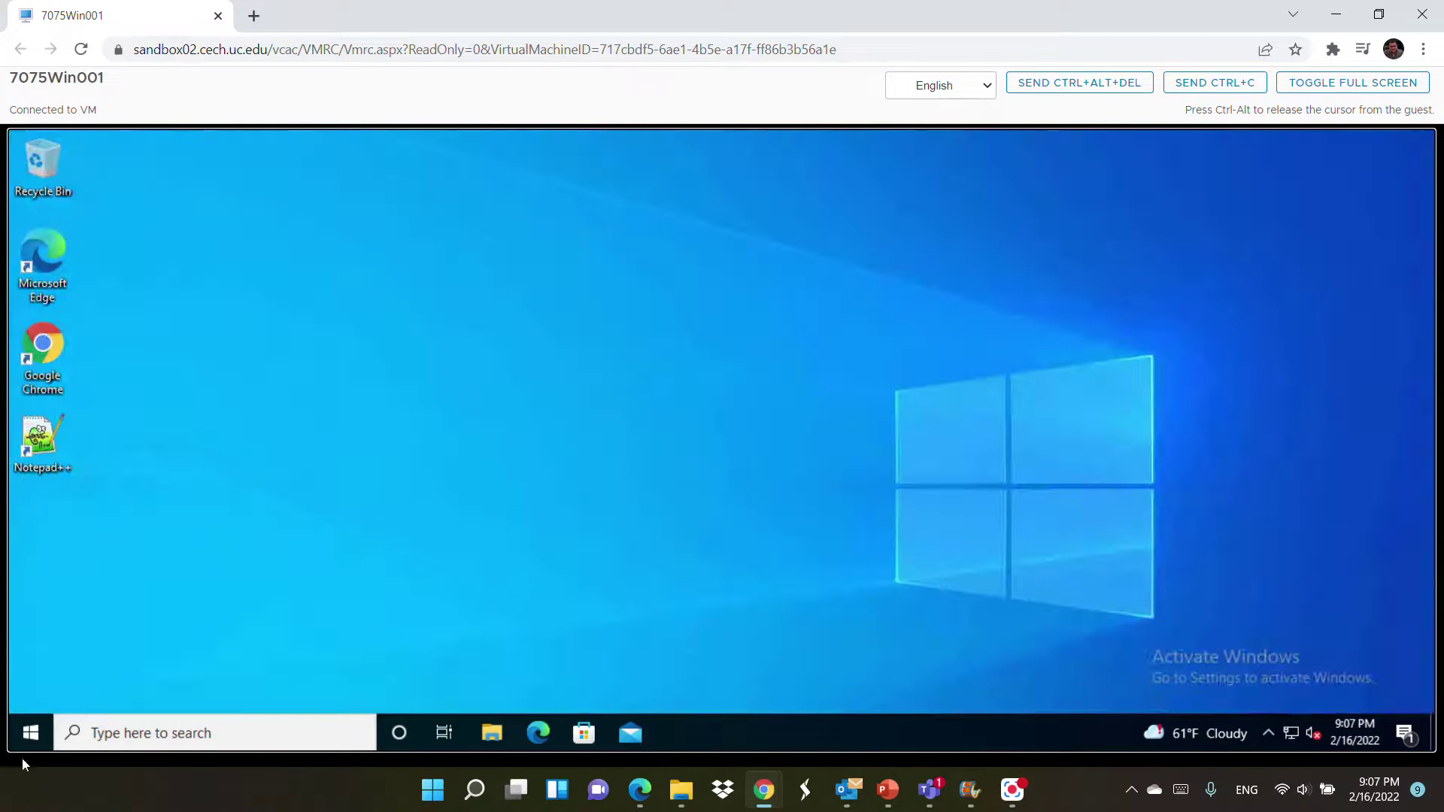
# Step: Open Anaconda Powershell Prompt from the Start menu and run 'jupyter notebook'
pyautogui.click(31, 733)
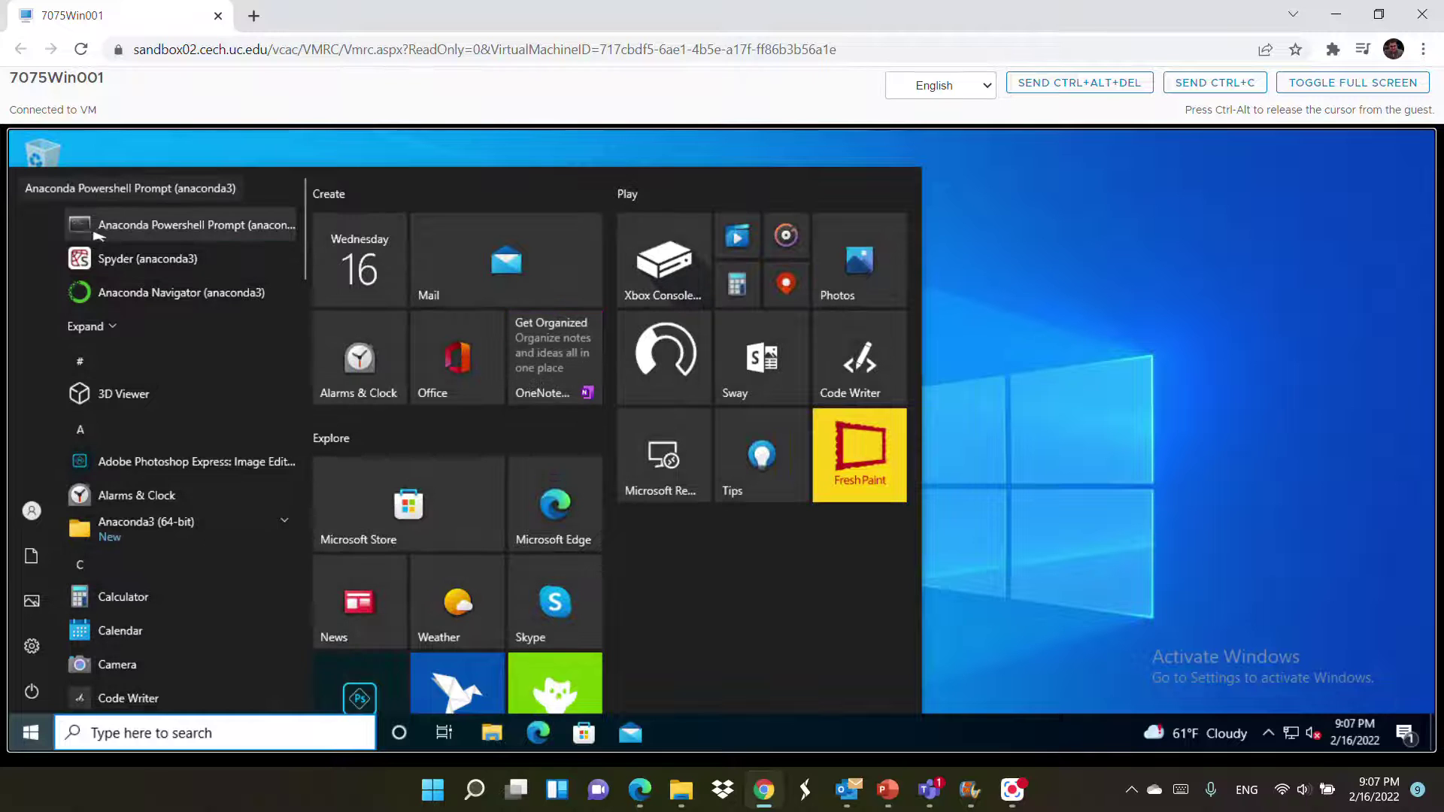
pyautogui.click(183, 227)
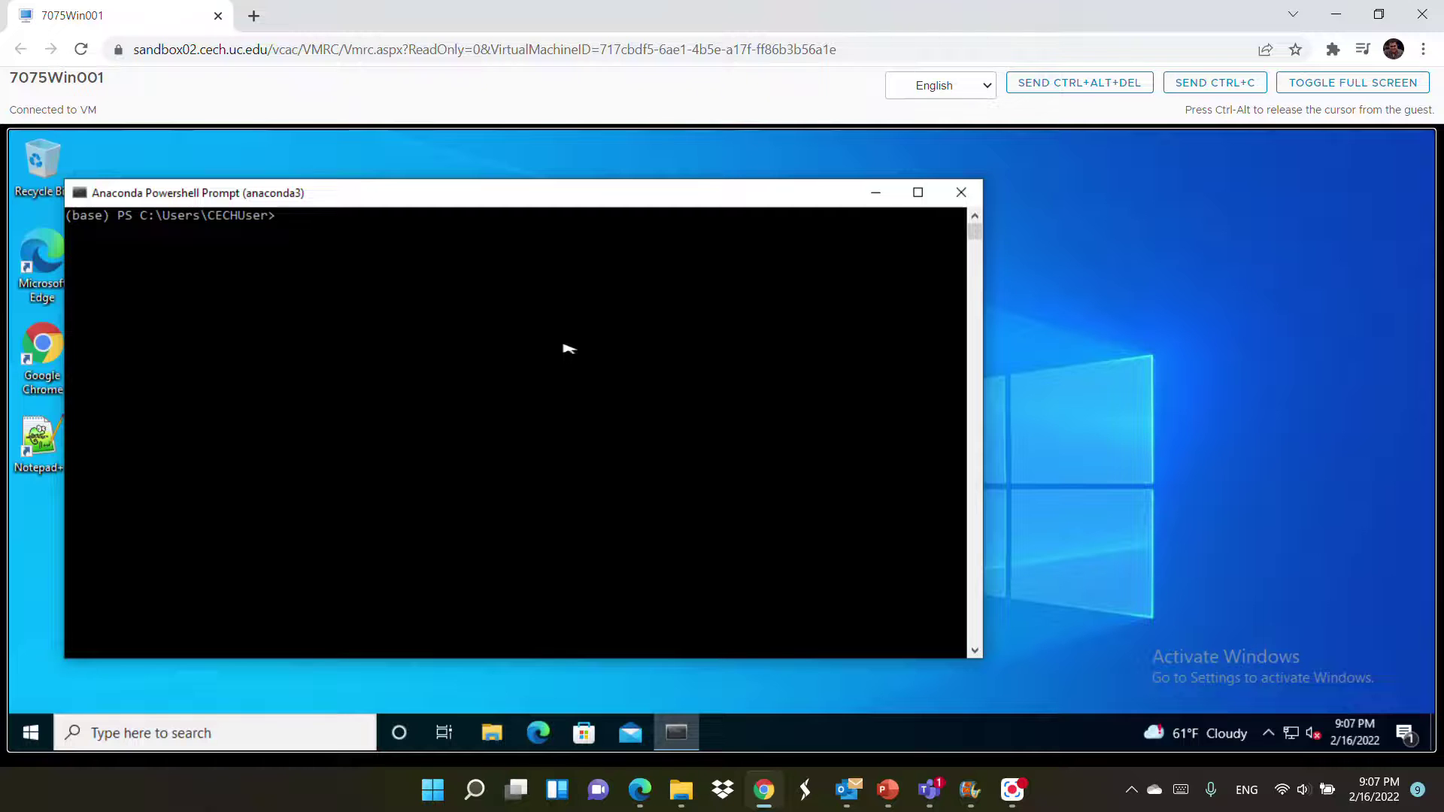
pyautogui.write('jup')
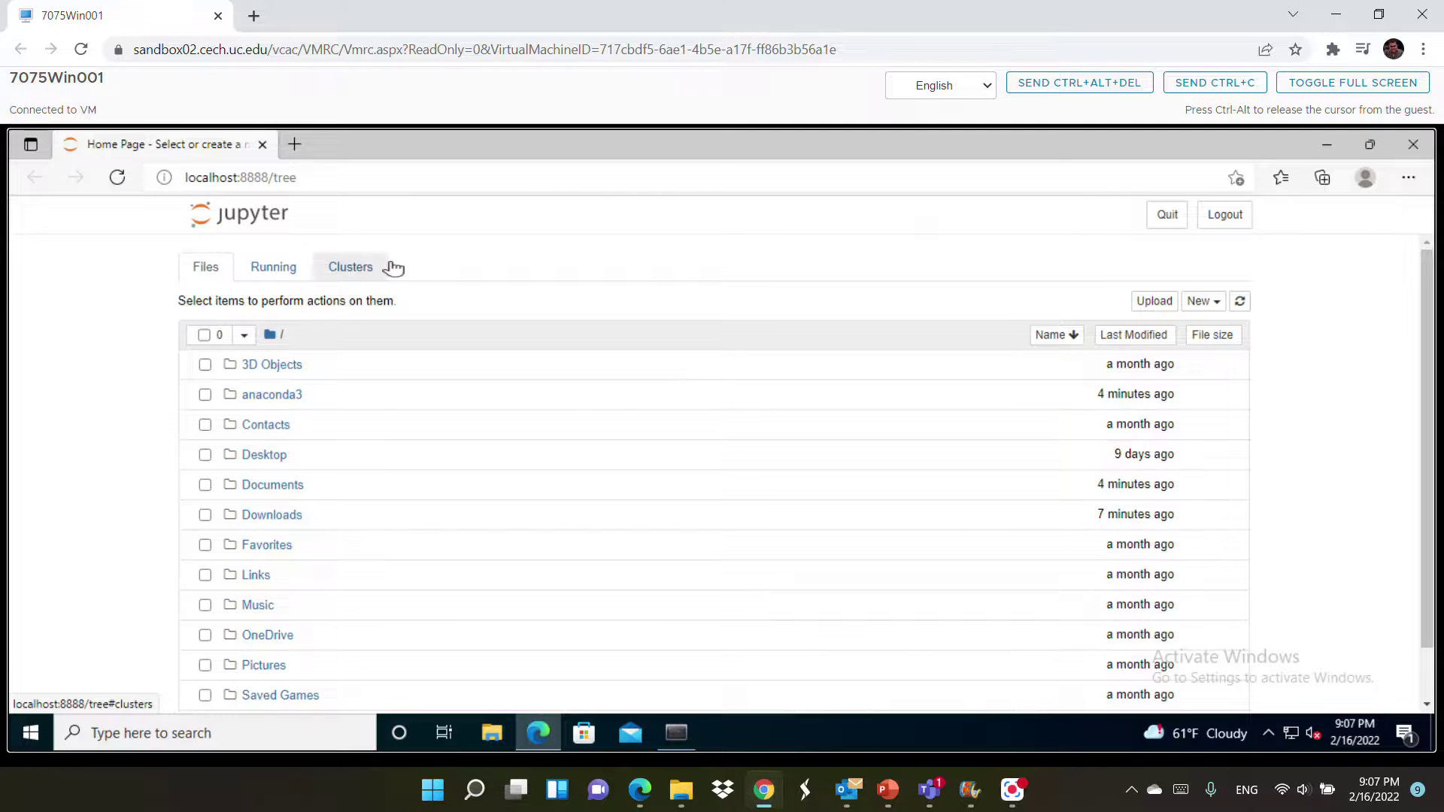
pyautogui.scroll(-2, 425, 426)
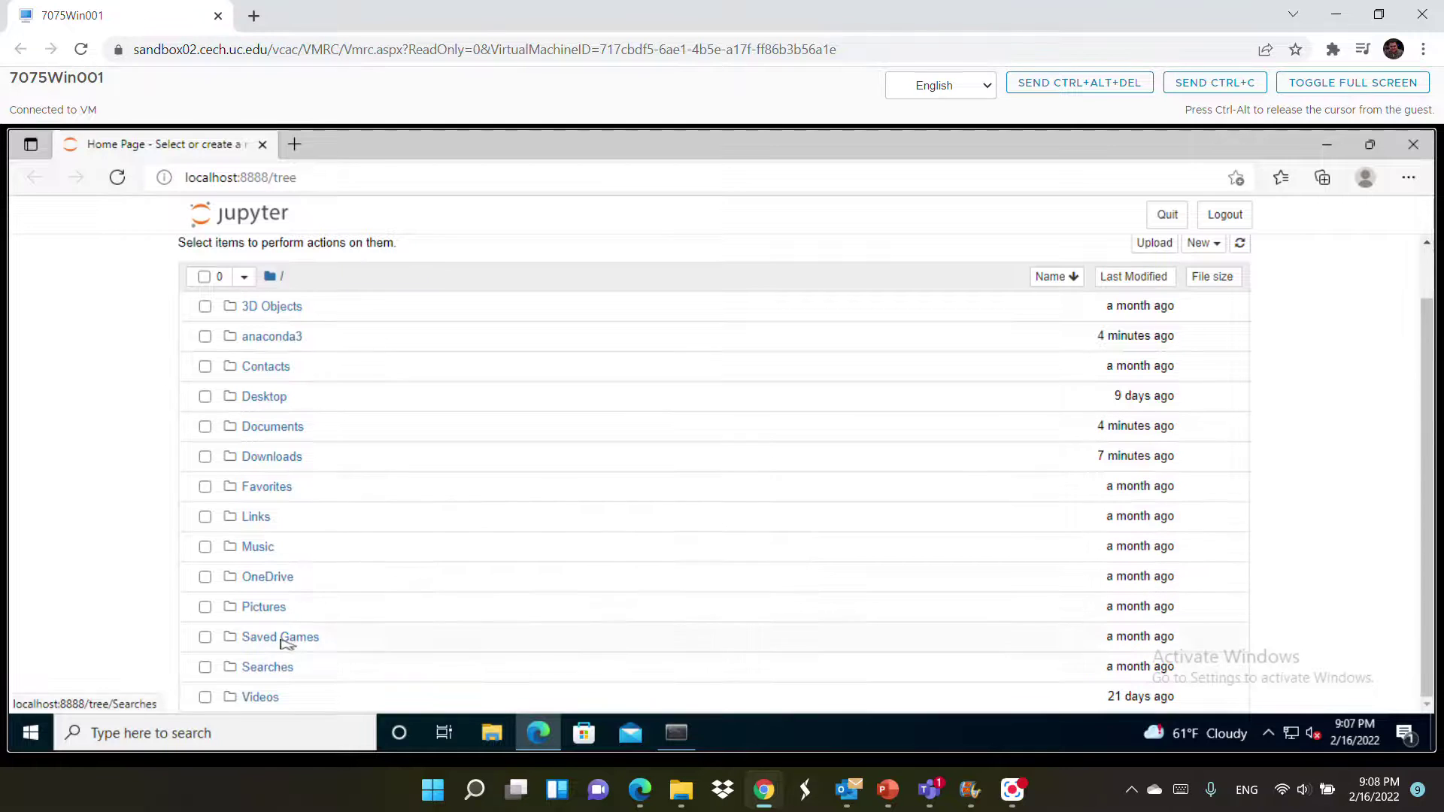
pyautogui.scroll(2, 282, 636)
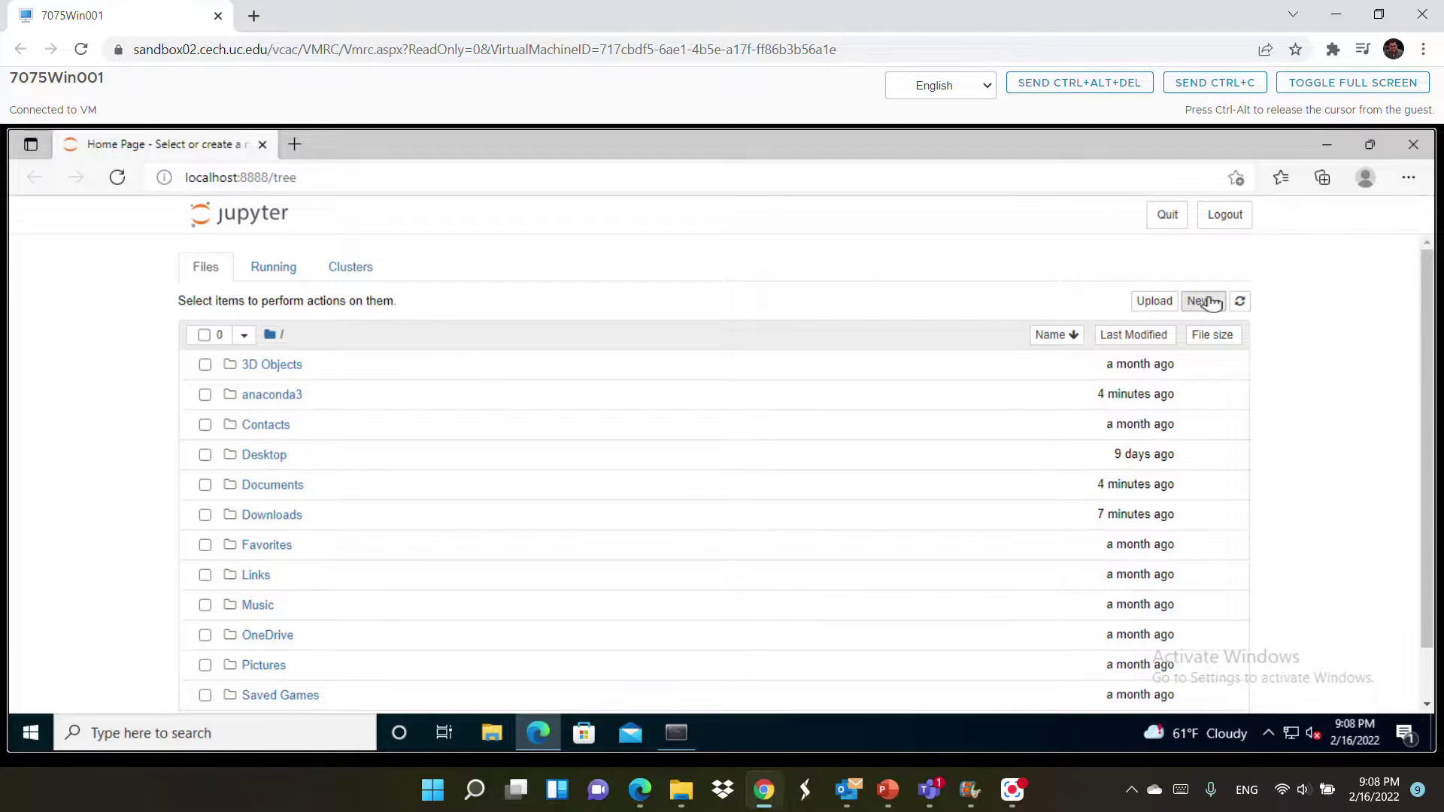
# Step: Create a new Python 3 (ipykernel) notebook from the Jupyter Files page
pyautogui.click(1205, 302)
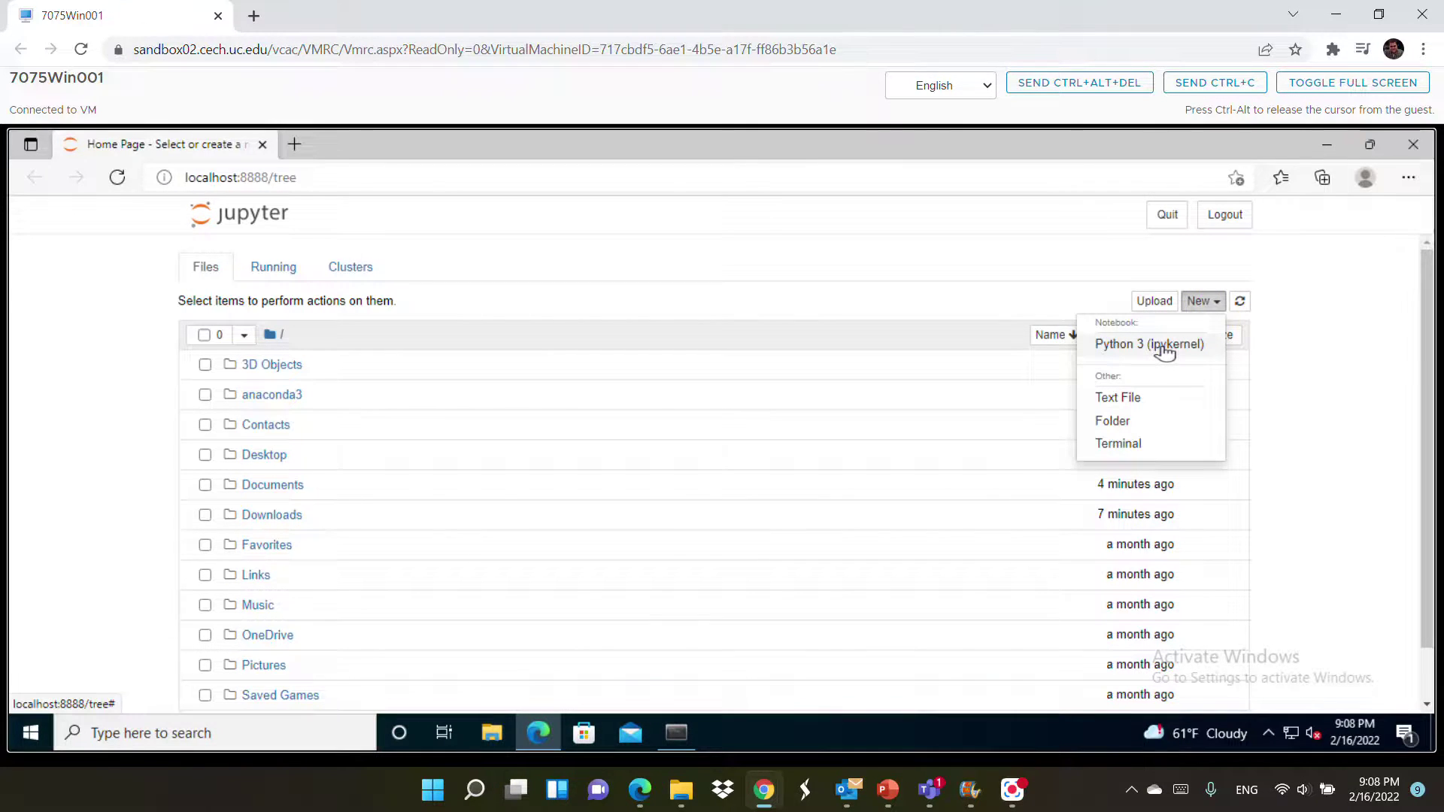
pyautogui.click(1122, 348)
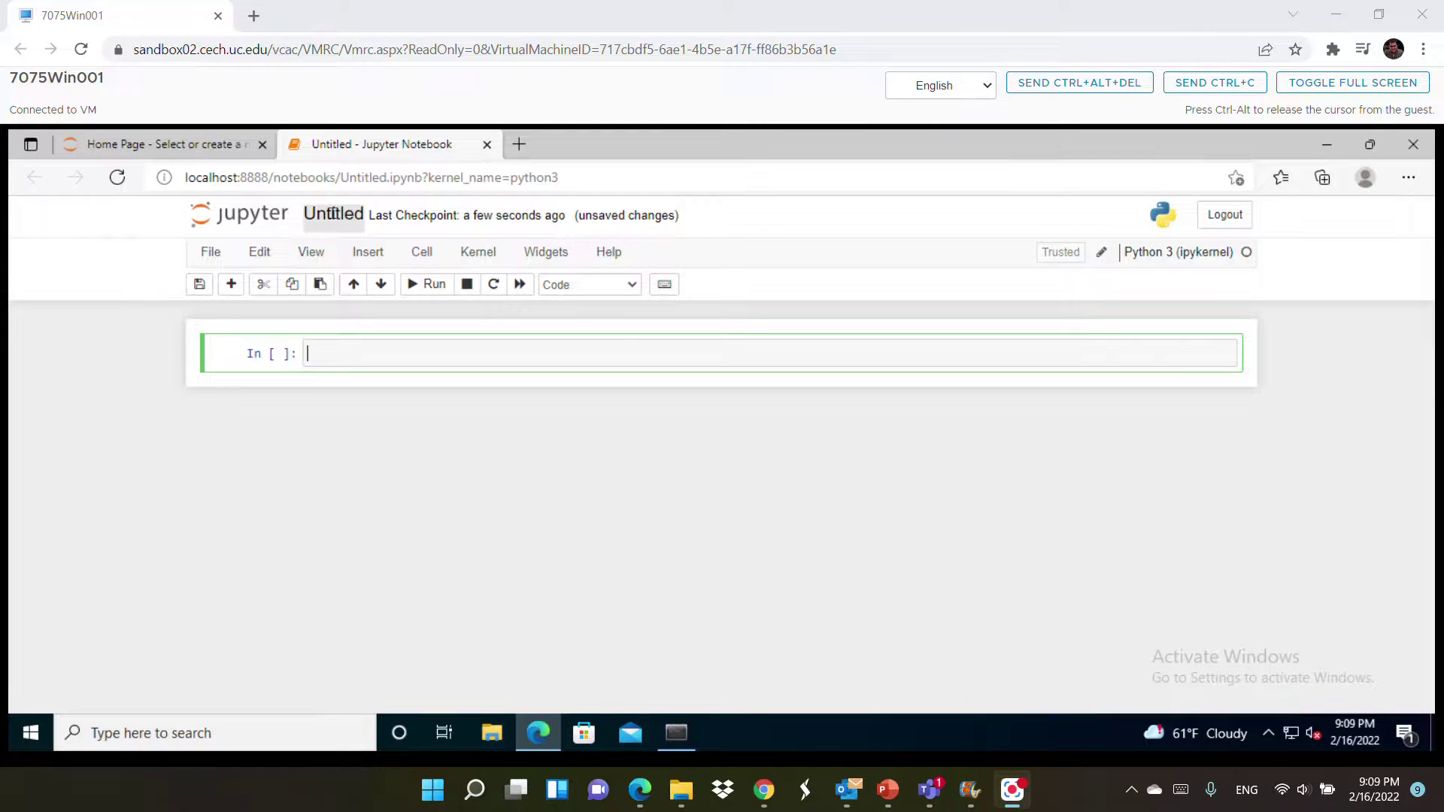
# Step: Rename the Untitled notebook to 'Test1' and make its first code cell active
pyautogui.click(333, 214)
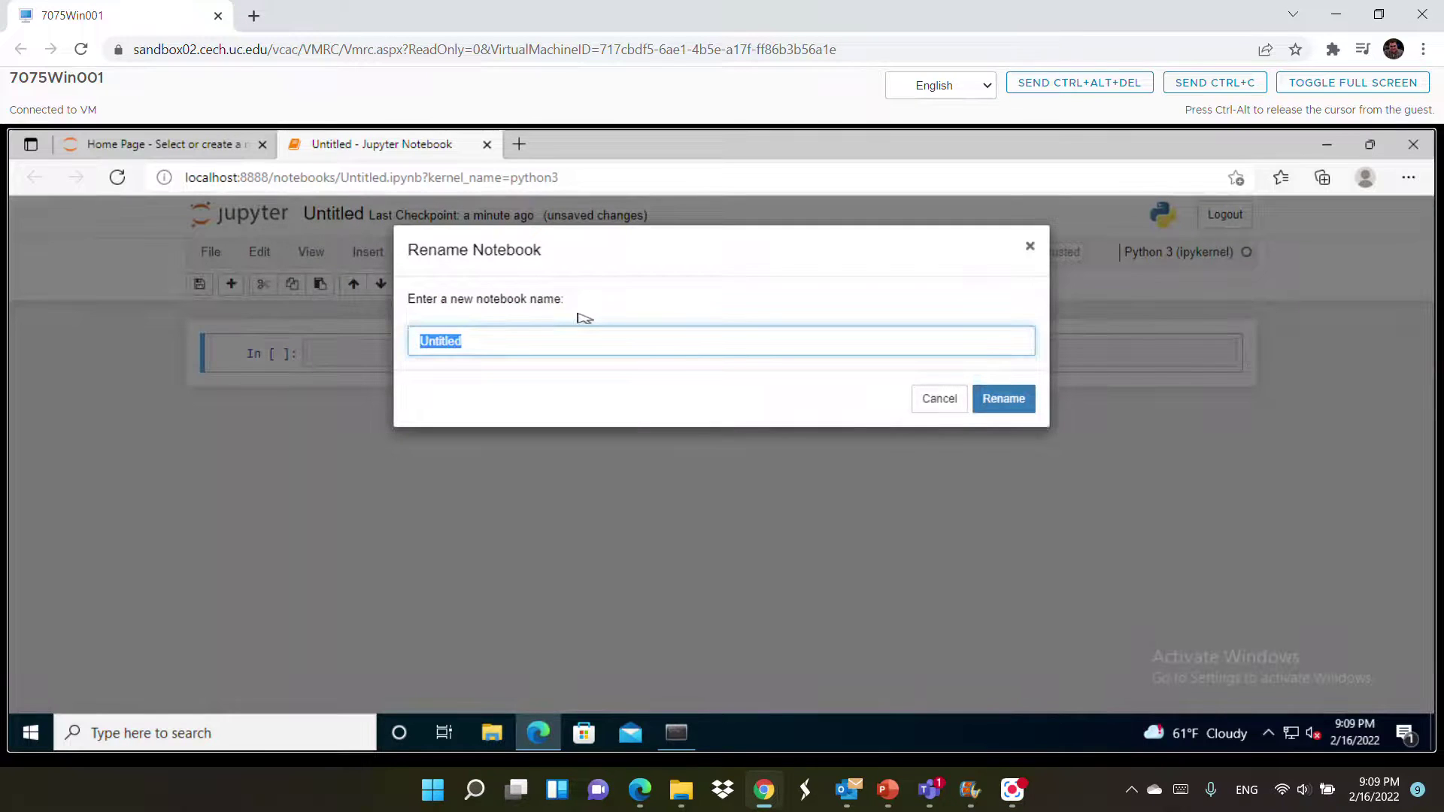
pyautogui.write('Test1')
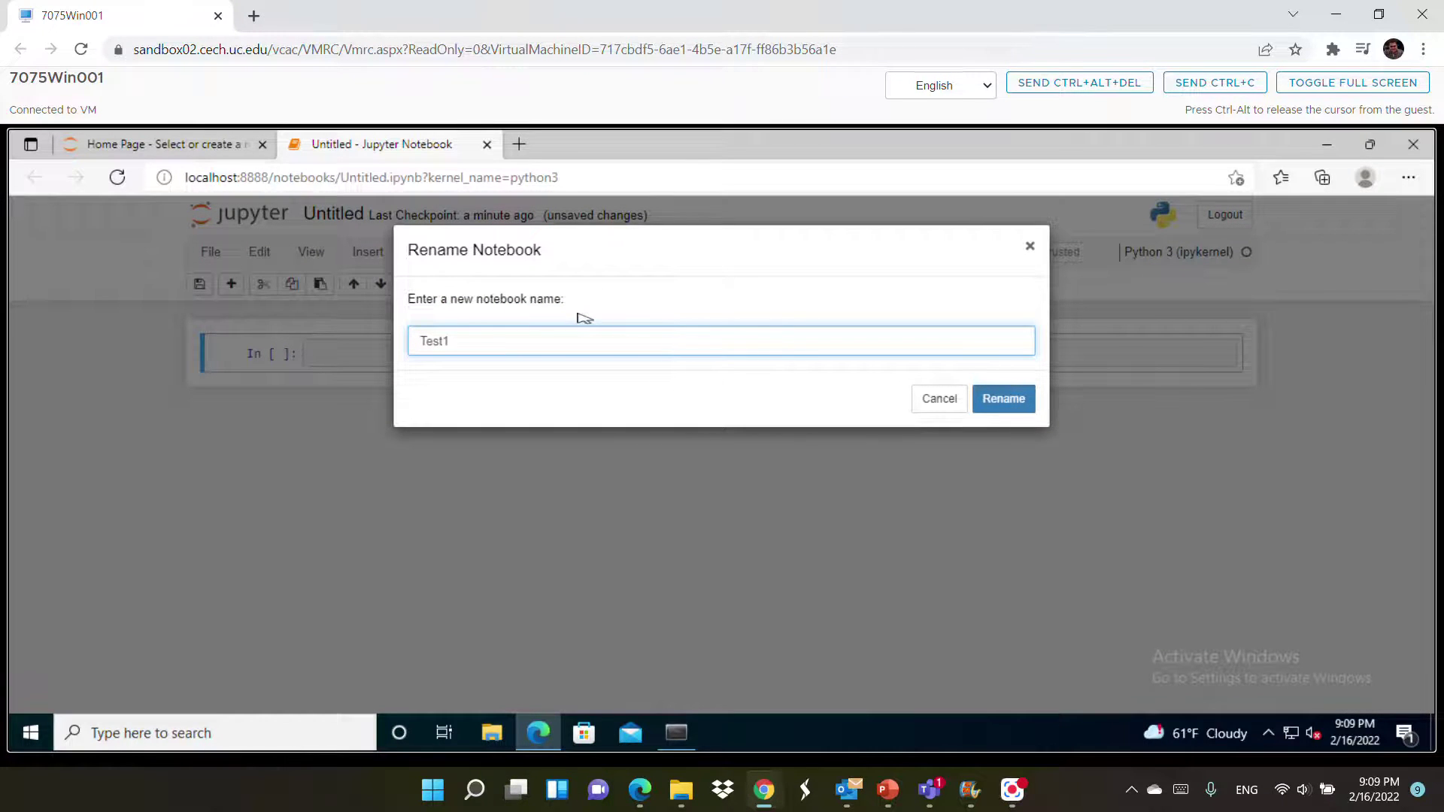
pyautogui.click(1003, 401)
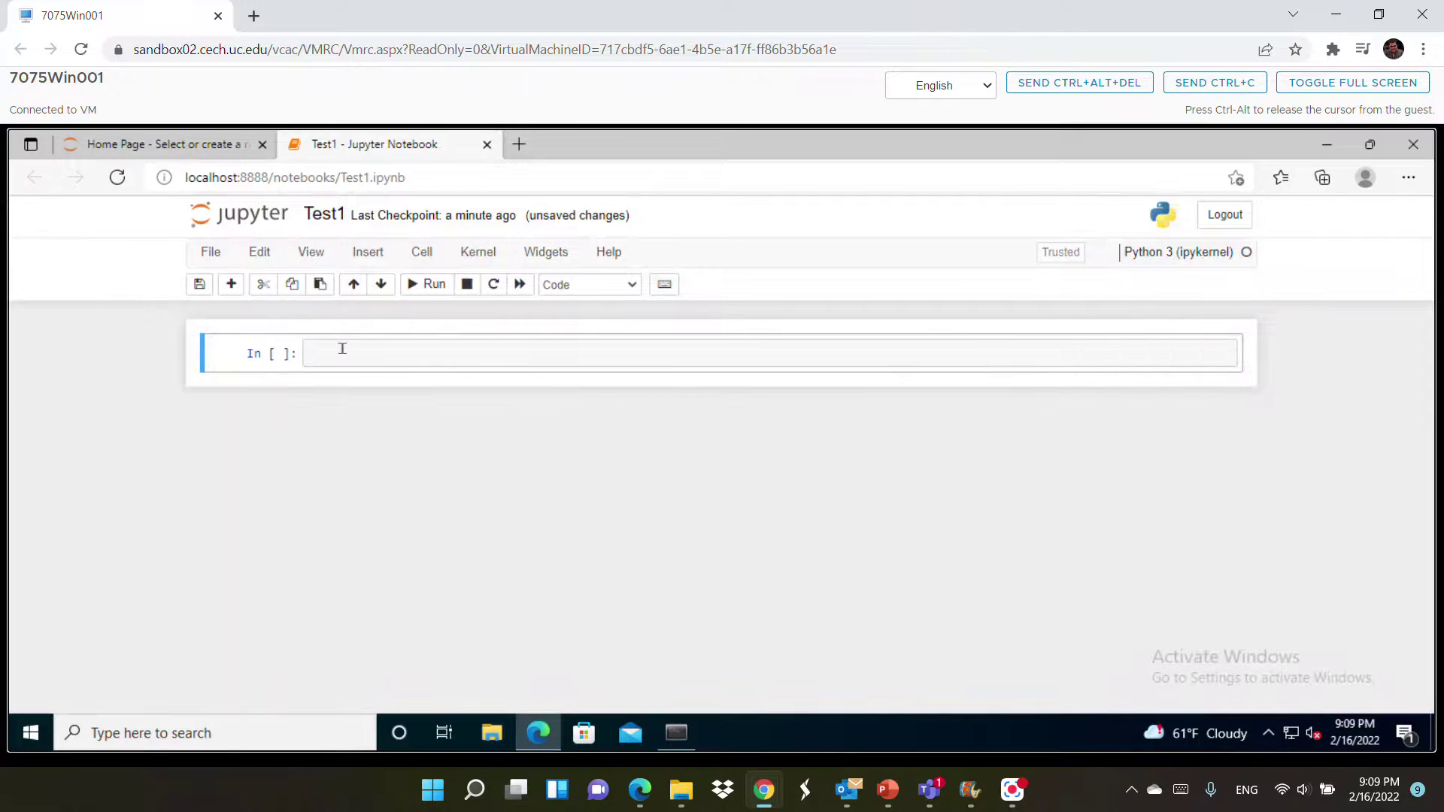
pyautogui.click(345, 355)
# Step: Run print('Hello World') in the first cell, then select and deselect the Hello World output
pyautogui.click(602, 346)
pyautogui.write('r')
pyautogui.write('d')
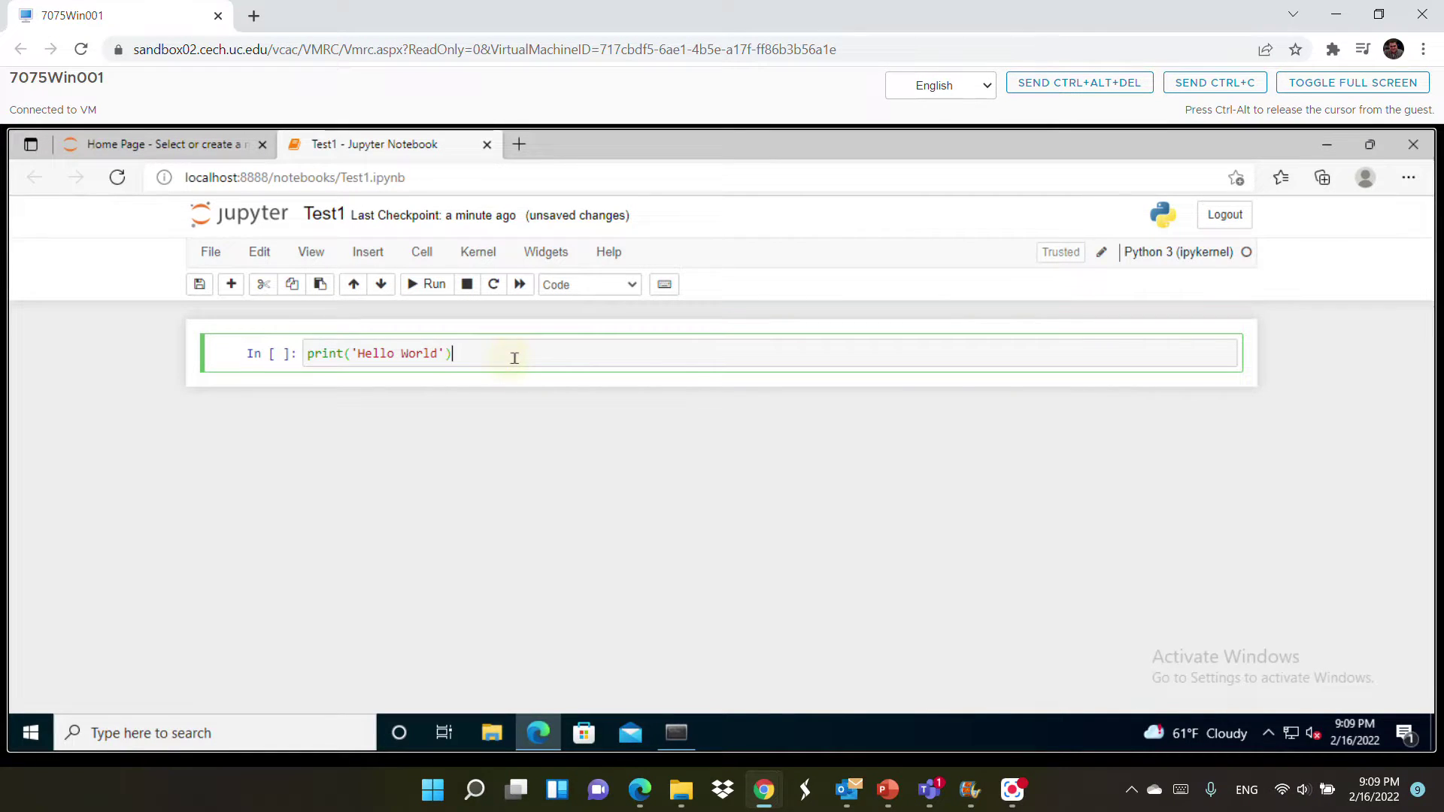
pyautogui.click(429, 287)
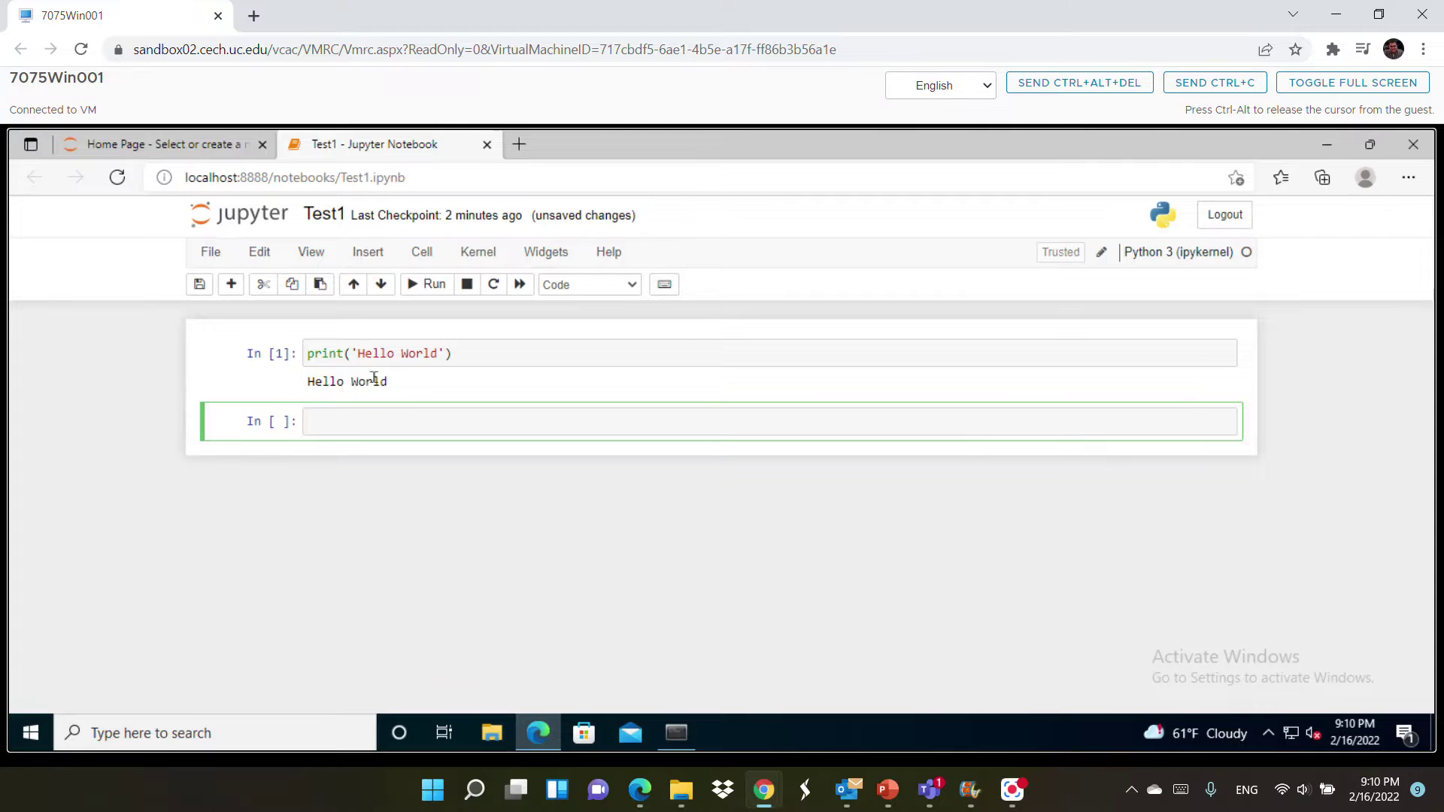
pyautogui.tripleClick(380, 382)
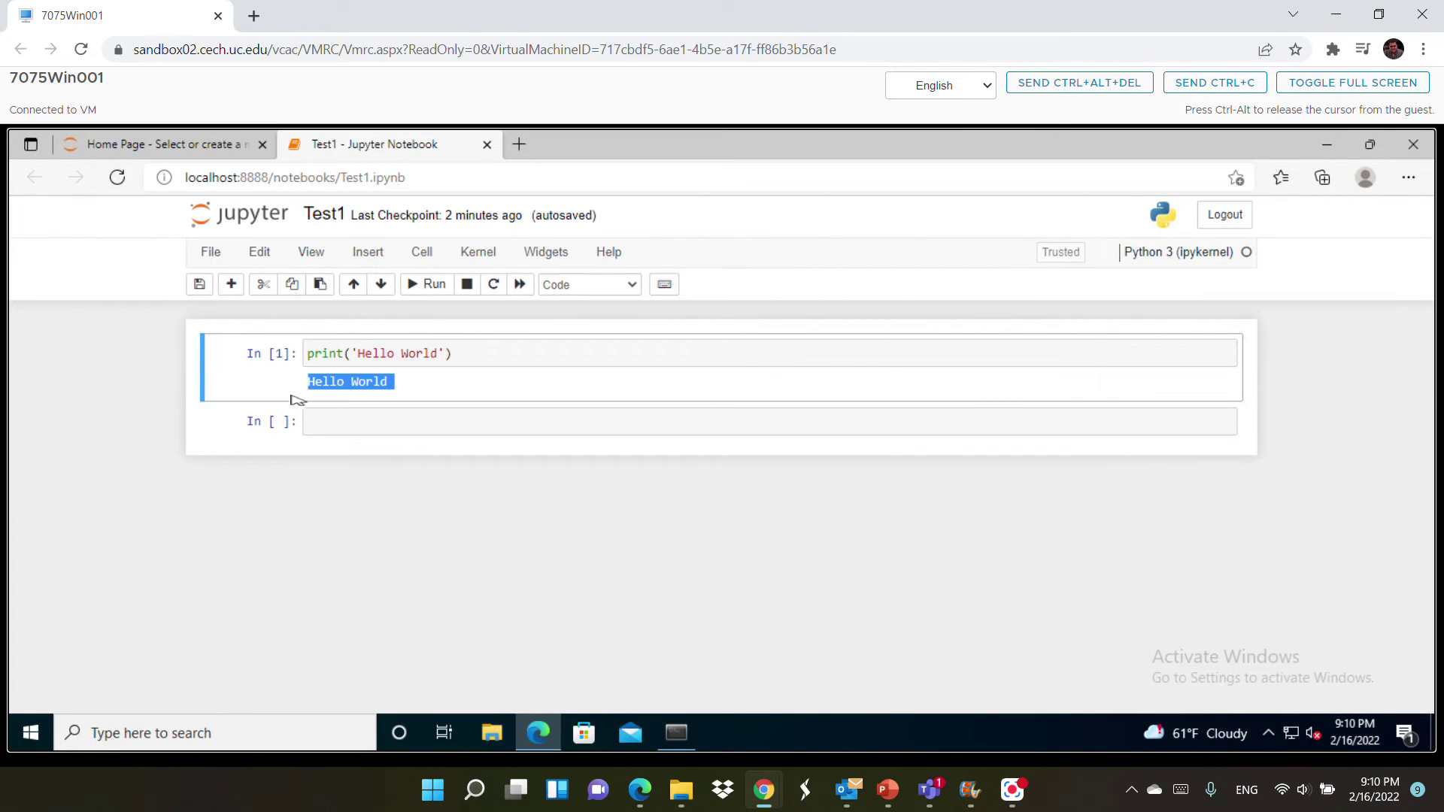
pyautogui.click(413, 515)
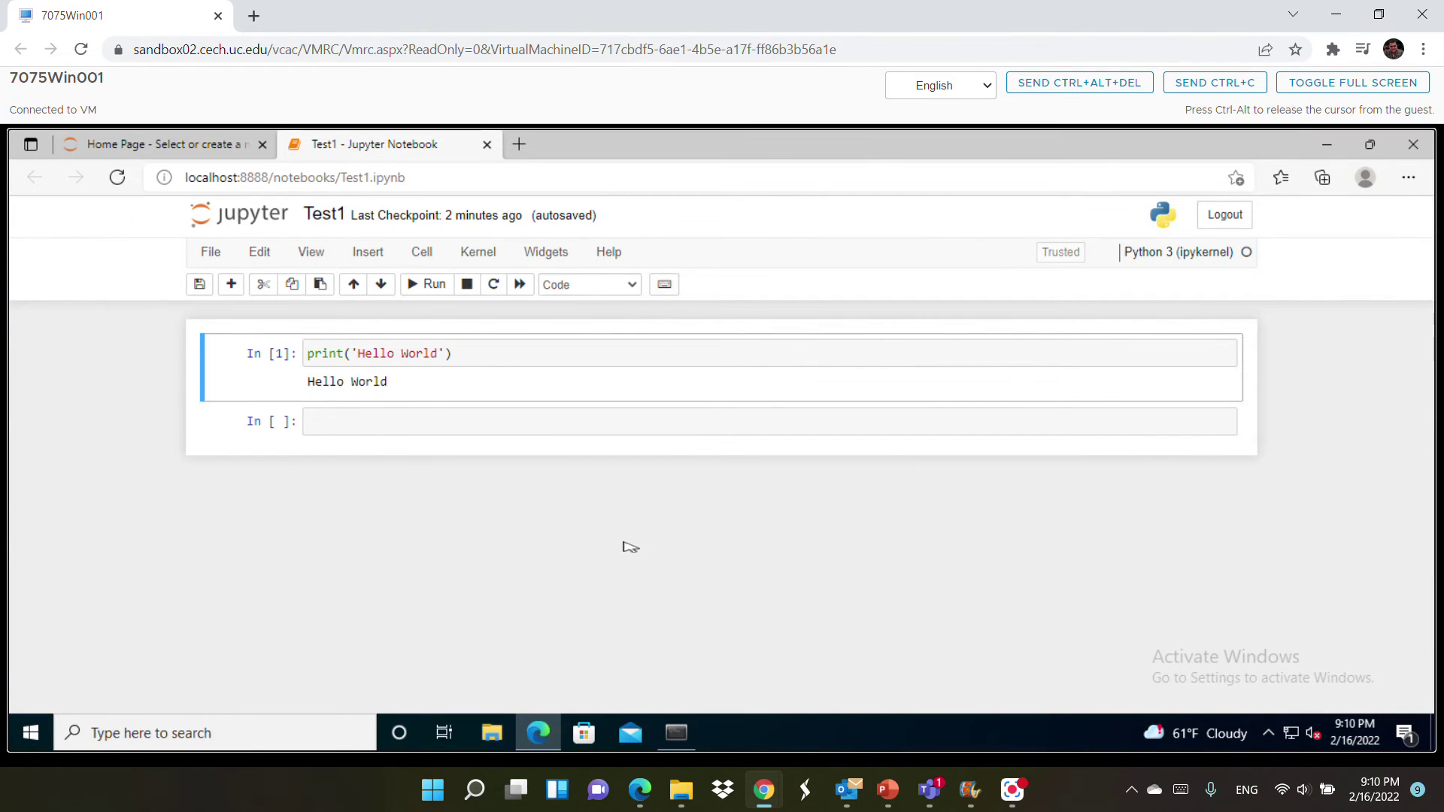